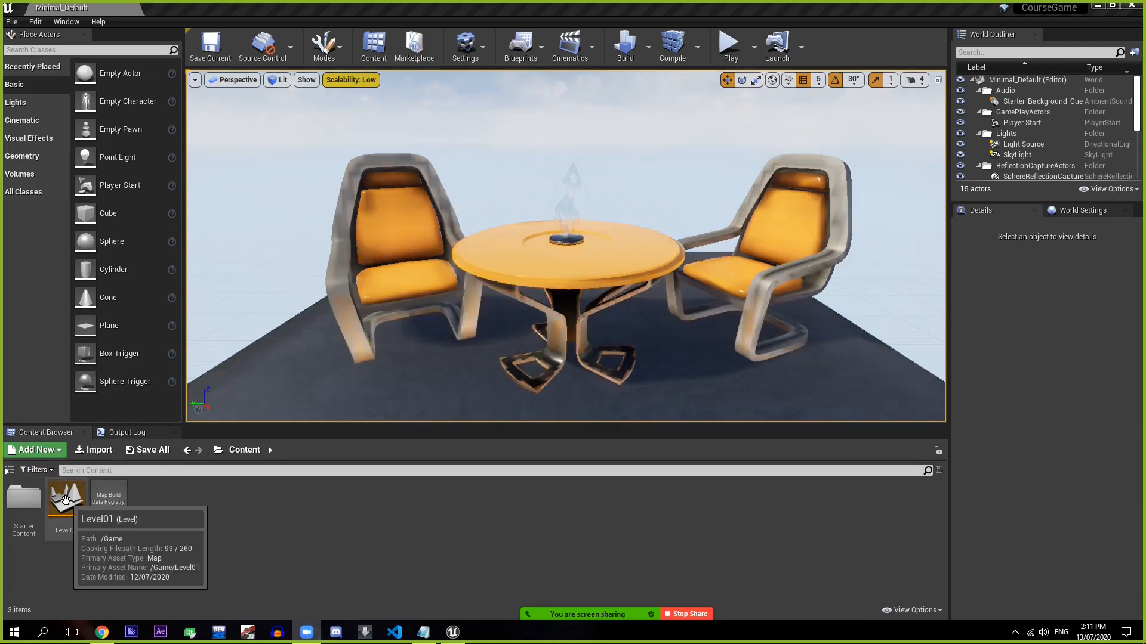
# - Delete the existing Level01 map together with its built data from the Content folder
pyautogui.rightClick(68, 506)
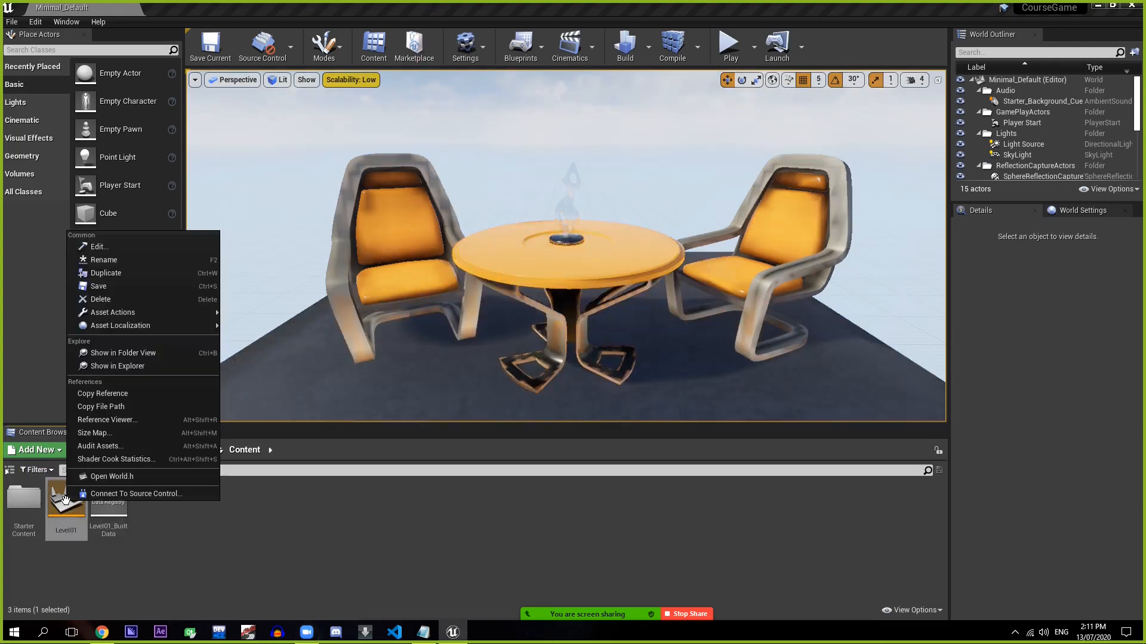
pyautogui.click(112, 302)
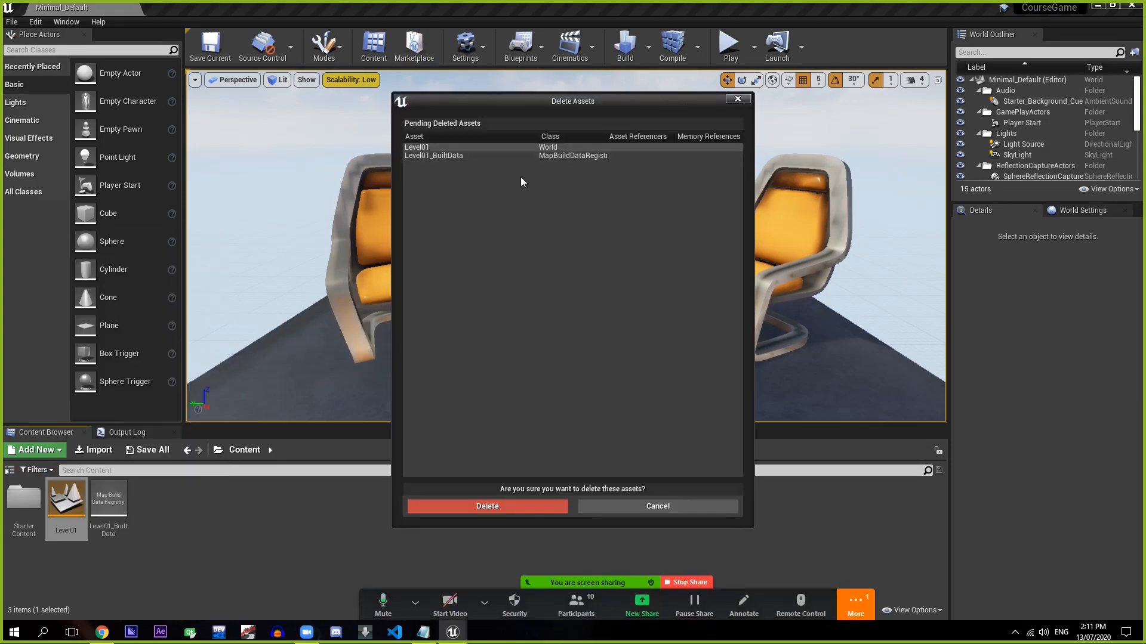
pyautogui.click(520, 507)
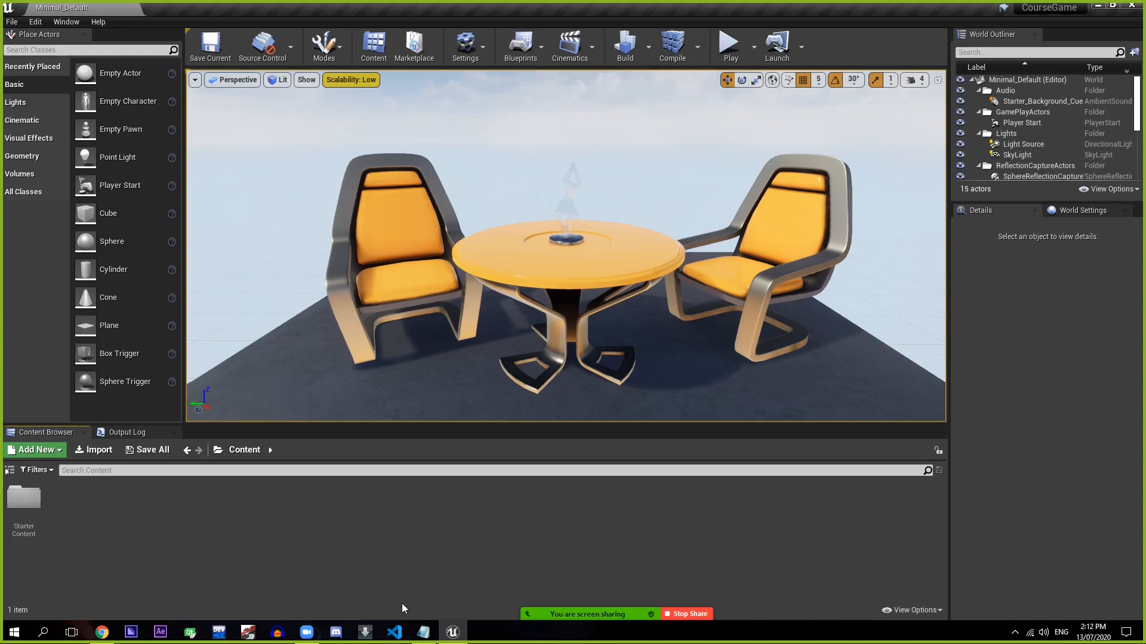
# - Create a new level from the Default template and save it in the Content folder as Level01
pyautogui.click(11, 26)
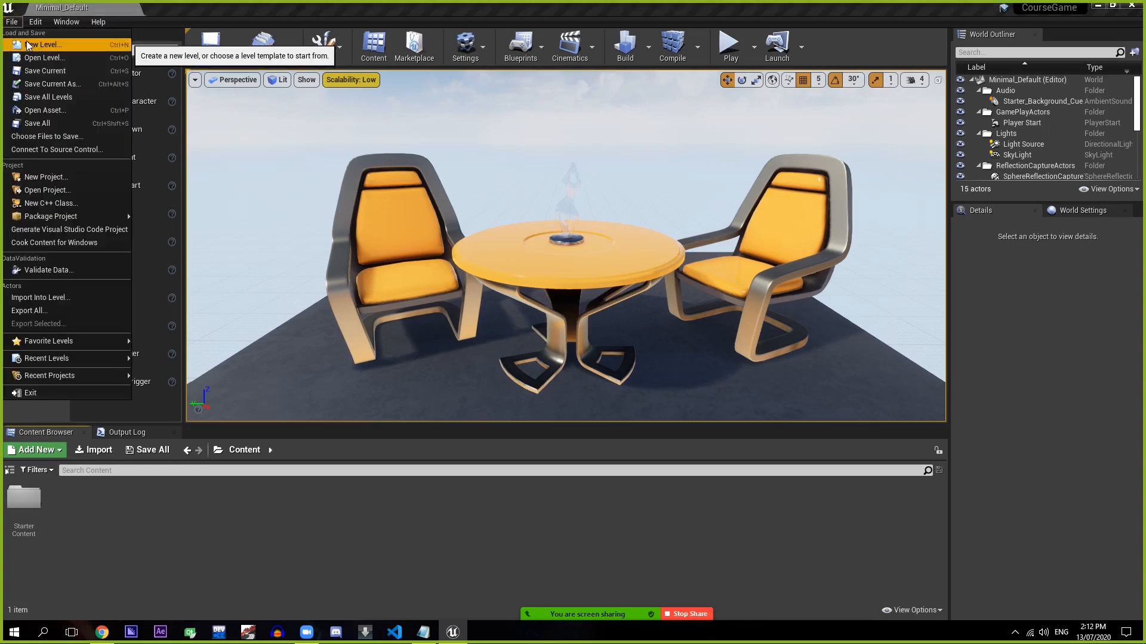
pyautogui.click(27, 41)
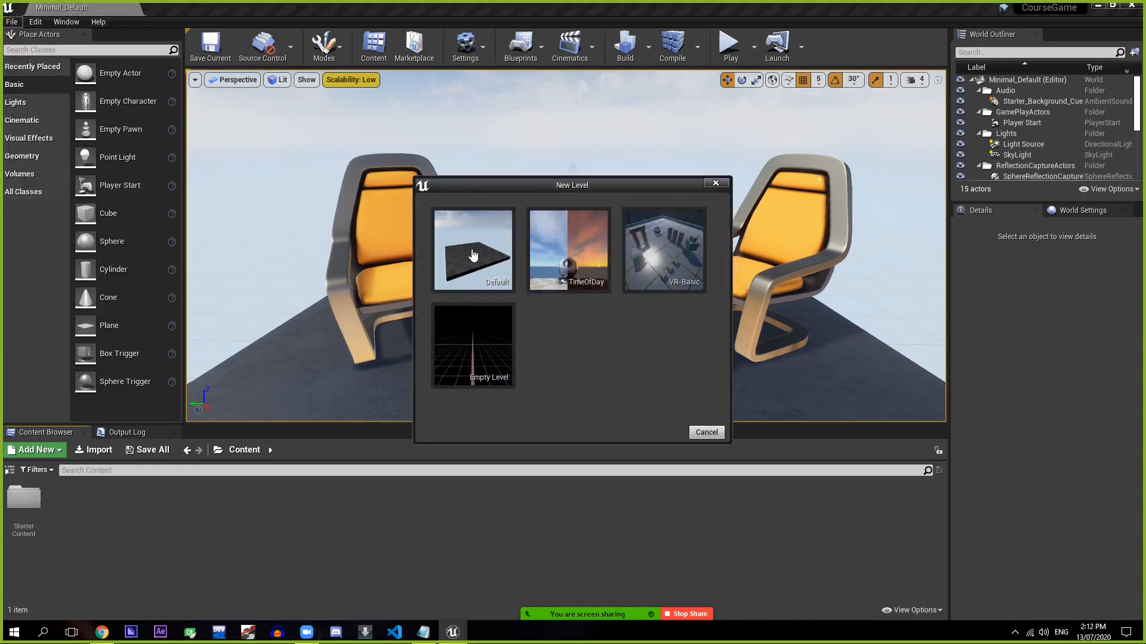
pyautogui.click(475, 257)
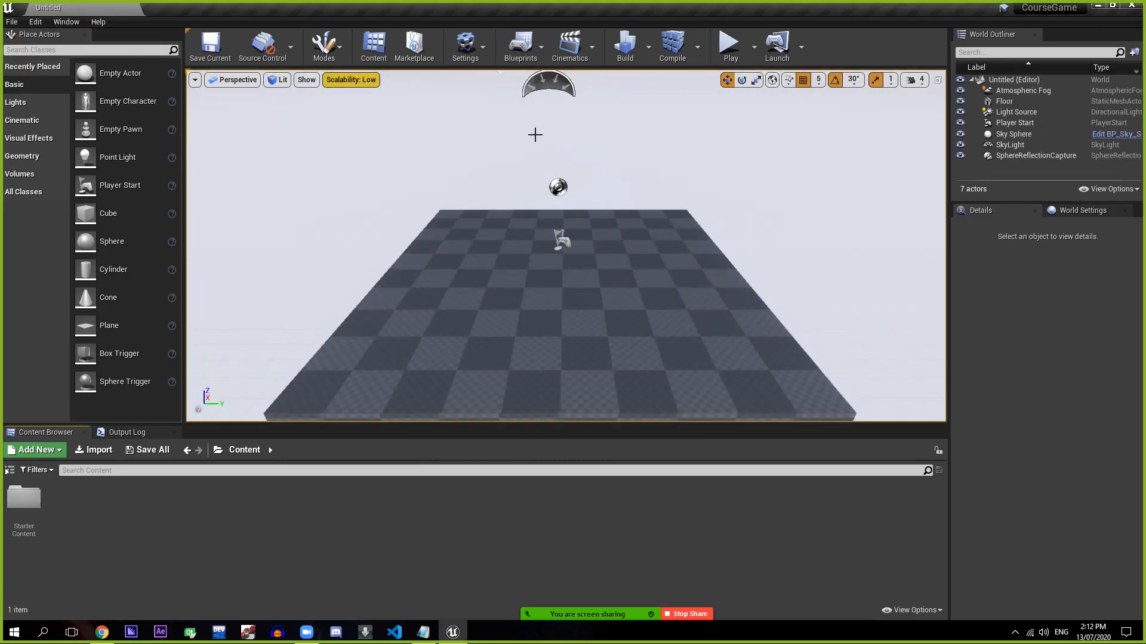
pyautogui.hotkey('ctrl', 's')
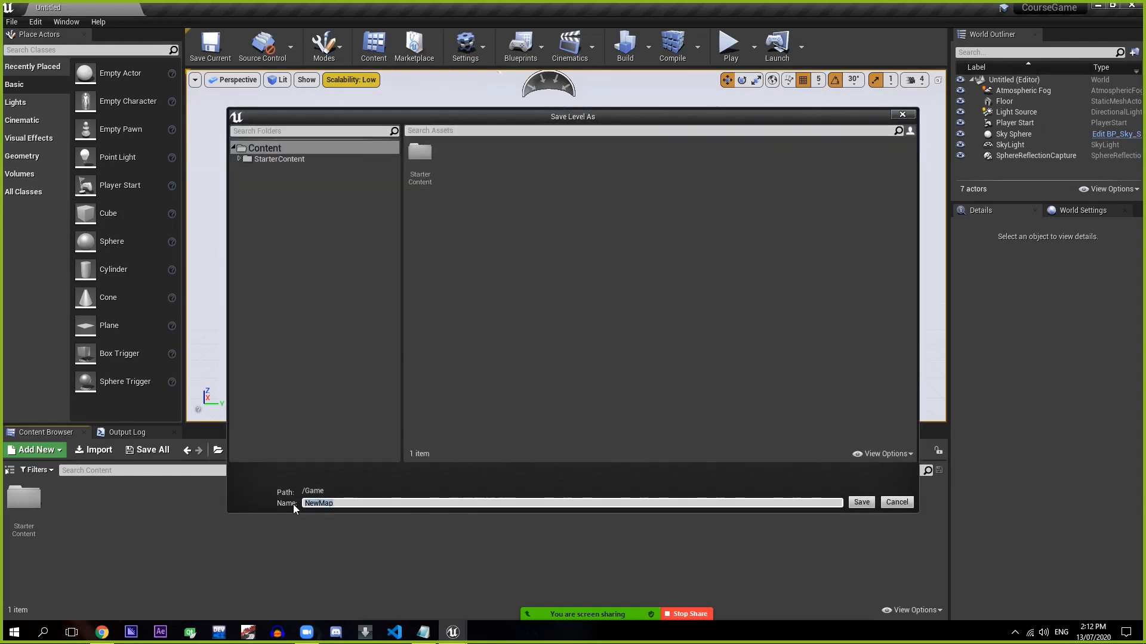
pyautogui.write('Level01')
pyautogui.press('Return')
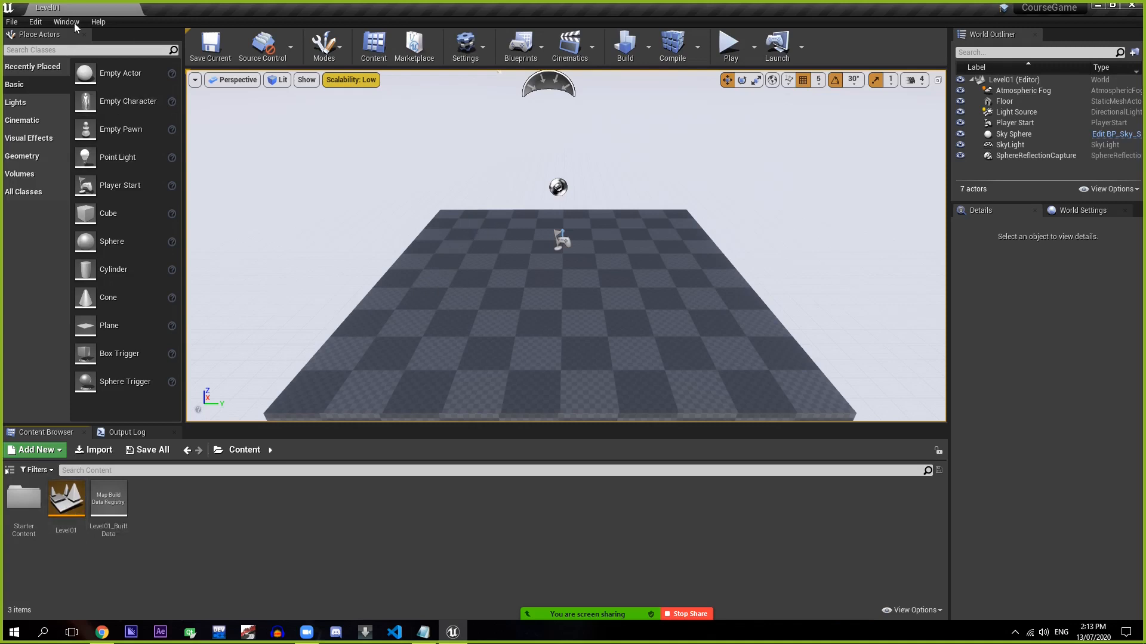
# - Set both the Editor Startup Map and the Game Default Map to Level01 in the project's Maps & Modes settings
pyautogui.click(35, 23)
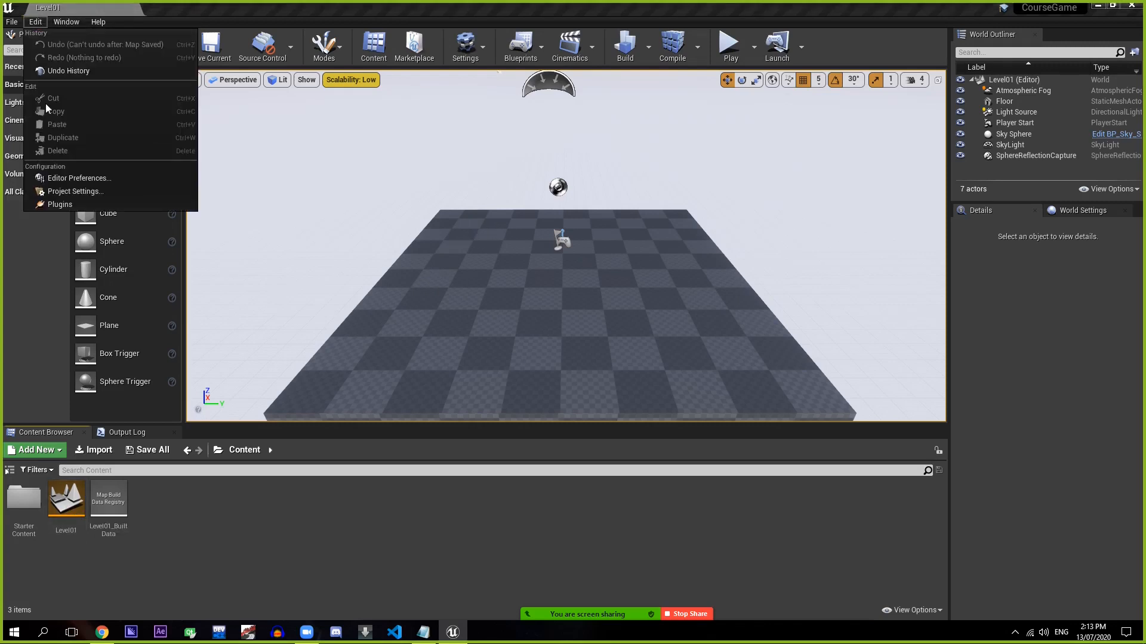
pyautogui.click(86, 192)
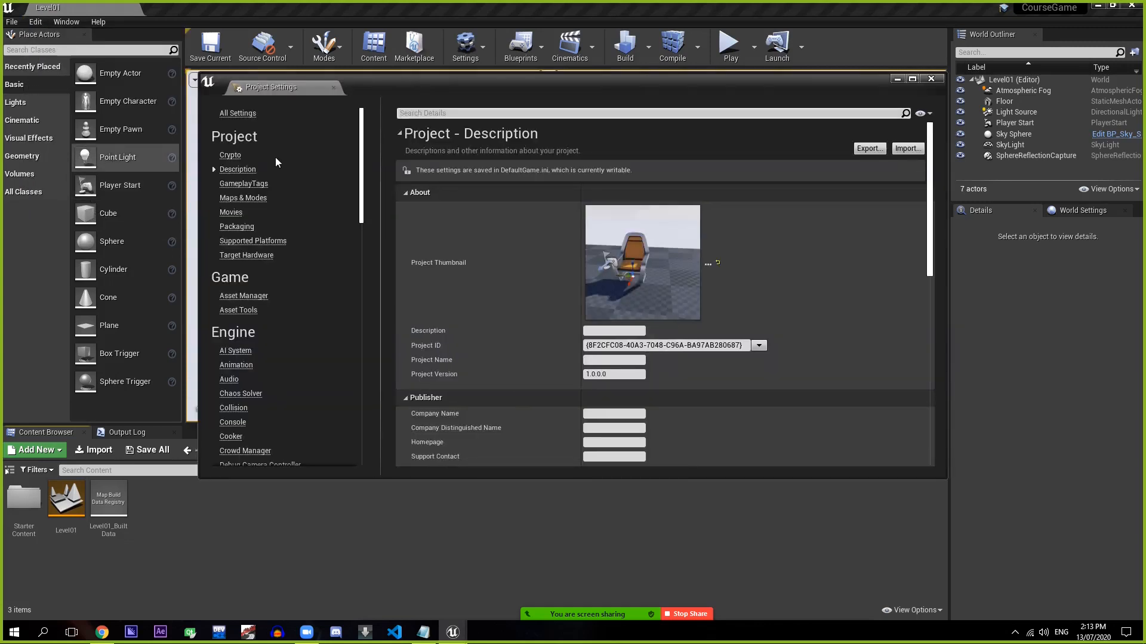
pyautogui.click(255, 199)
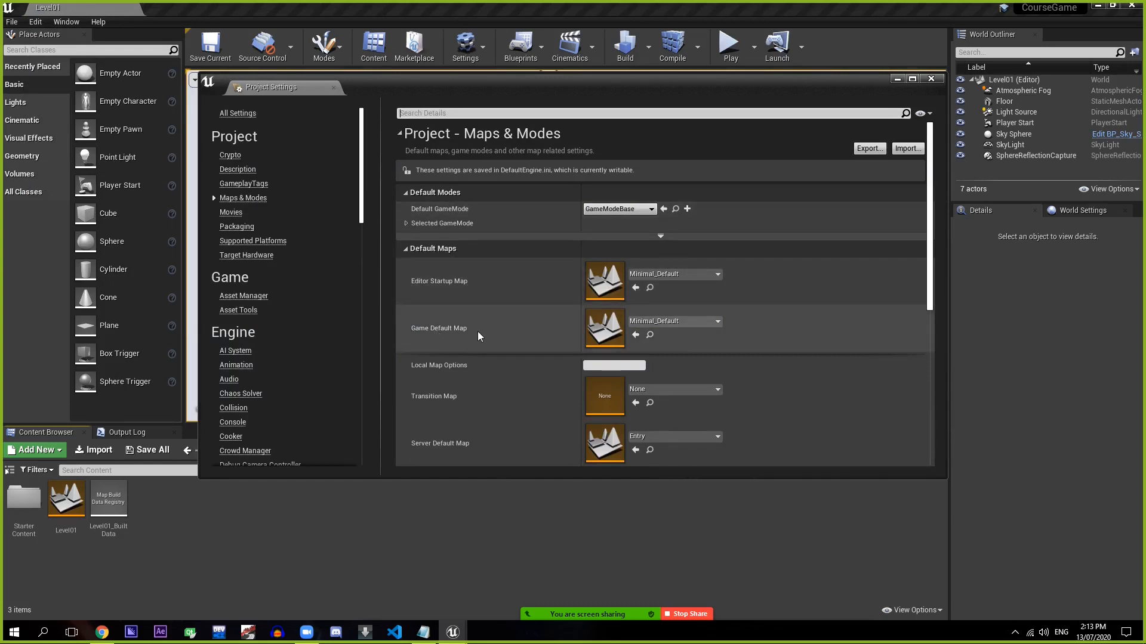
pyautogui.click(694, 271)
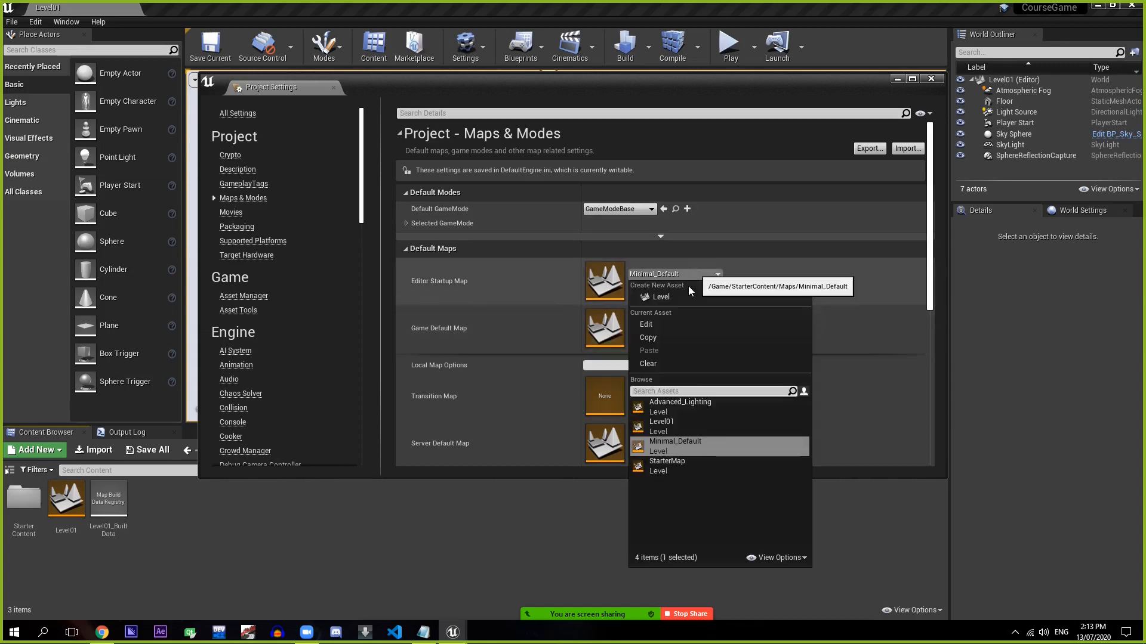
pyautogui.click(661, 425)
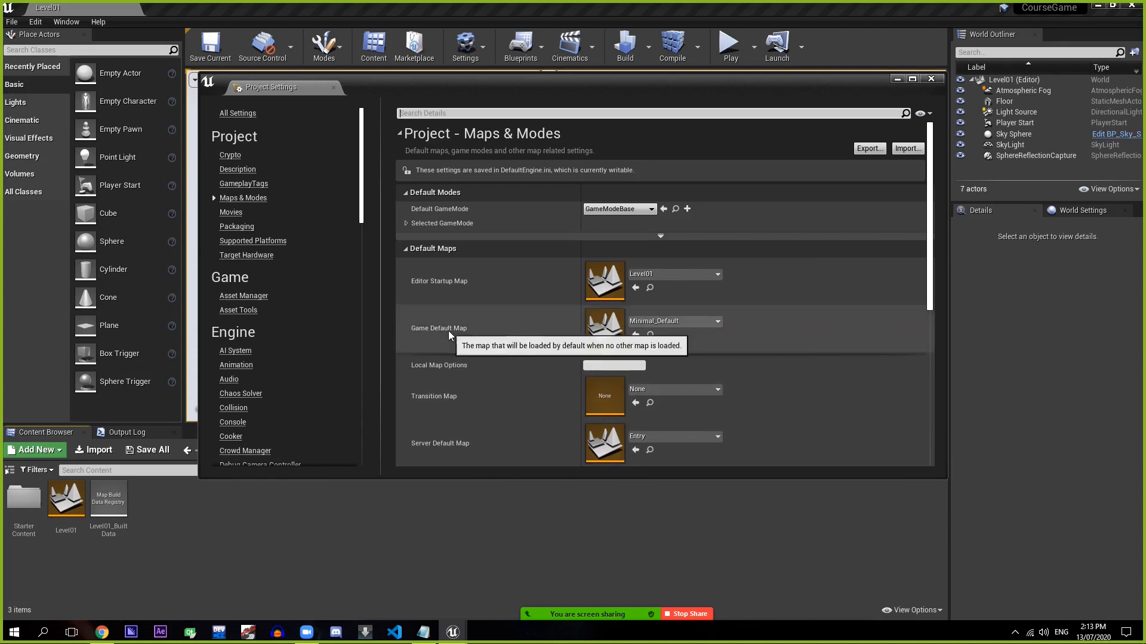
pyautogui.click(681, 321)
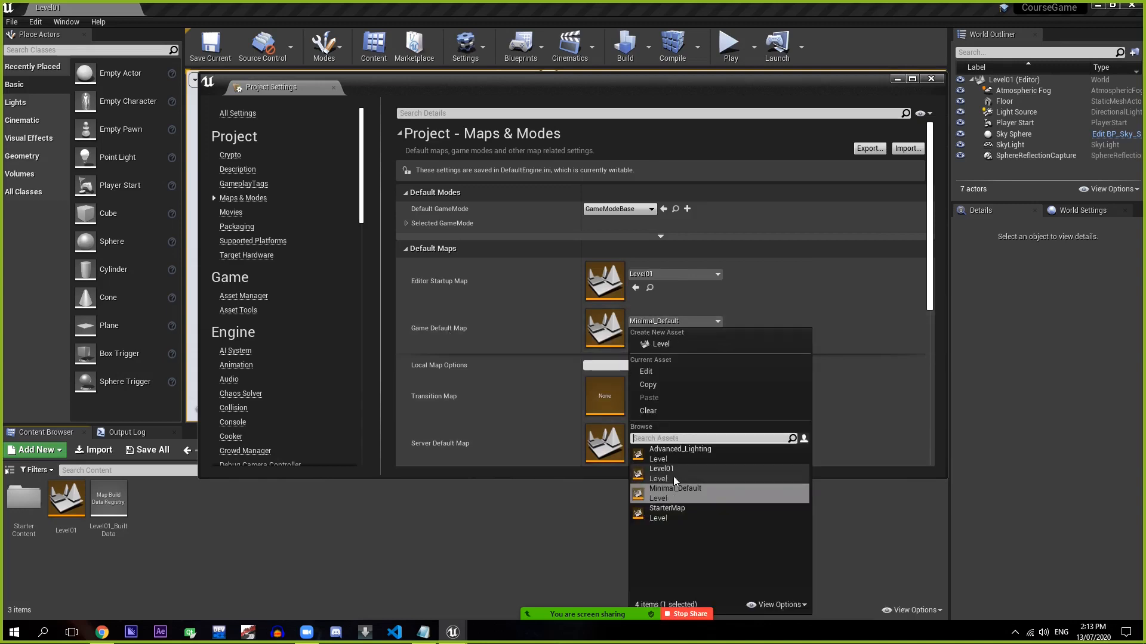
pyautogui.click(665, 480)
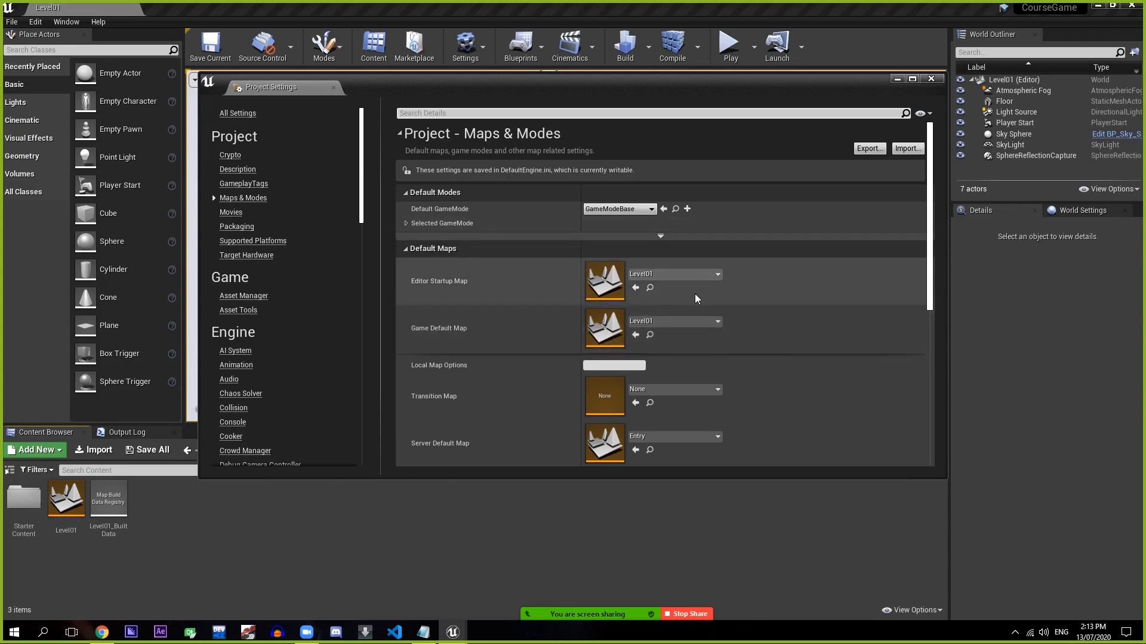
pyautogui.click(934, 80)
# - Examine the level's floor and player start from several camera angles and distances
pyautogui.moveTo(634, 261)
pyautogui.mouseDown(button='right')
pyautogui.moveTo(629, 216)
pyautogui.moveTo(627, 264)
pyautogui.moveTo(555, 264)
pyautogui.moveTo(516, 221)
pyautogui.moveTo(638, 269)
pyautogui.moveTo(639, 313)
pyautogui.moveTo(623, 290)
pyautogui.moveTo(624, 221)
pyautogui.moveTo(675, 142)
pyautogui.moveTo(638, 254)
pyautogui.mouseUp(button='right')
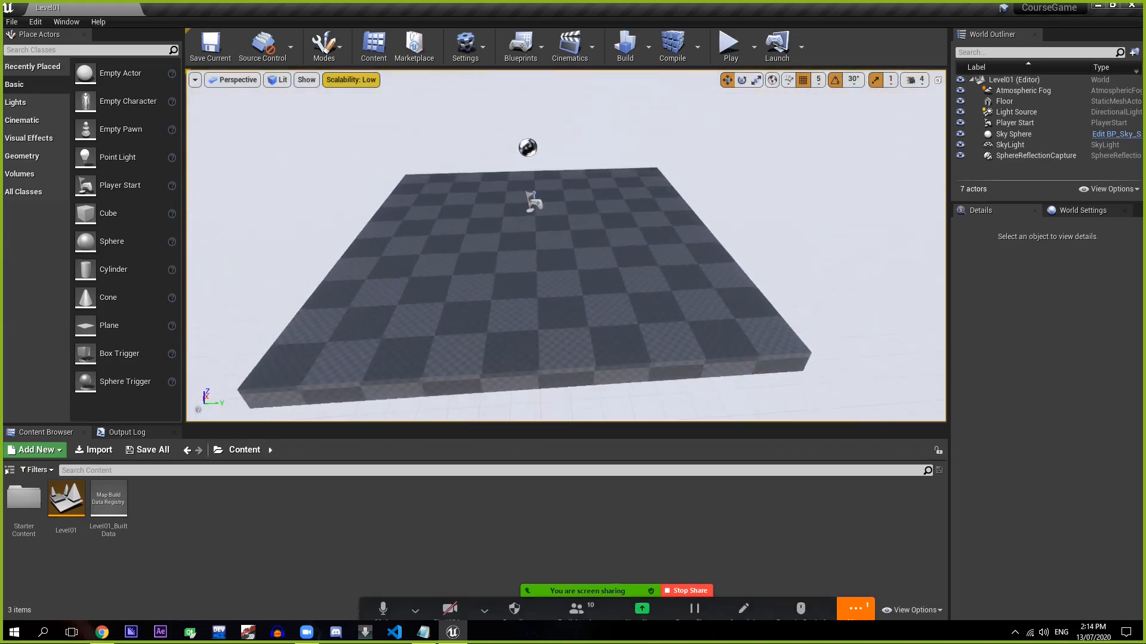
pyautogui.scroll(-10, 621, 281)
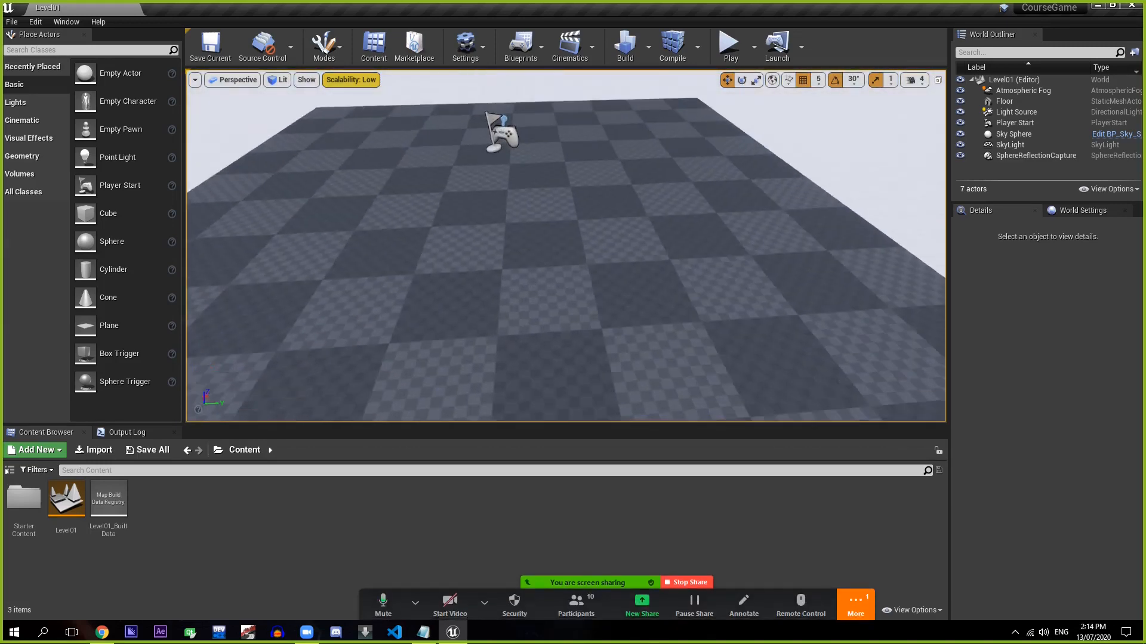
pyautogui.moveTo(589, 226); pyautogui.dragTo(583, 268, button='right')
pyautogui.scroll(3, 569, 223)
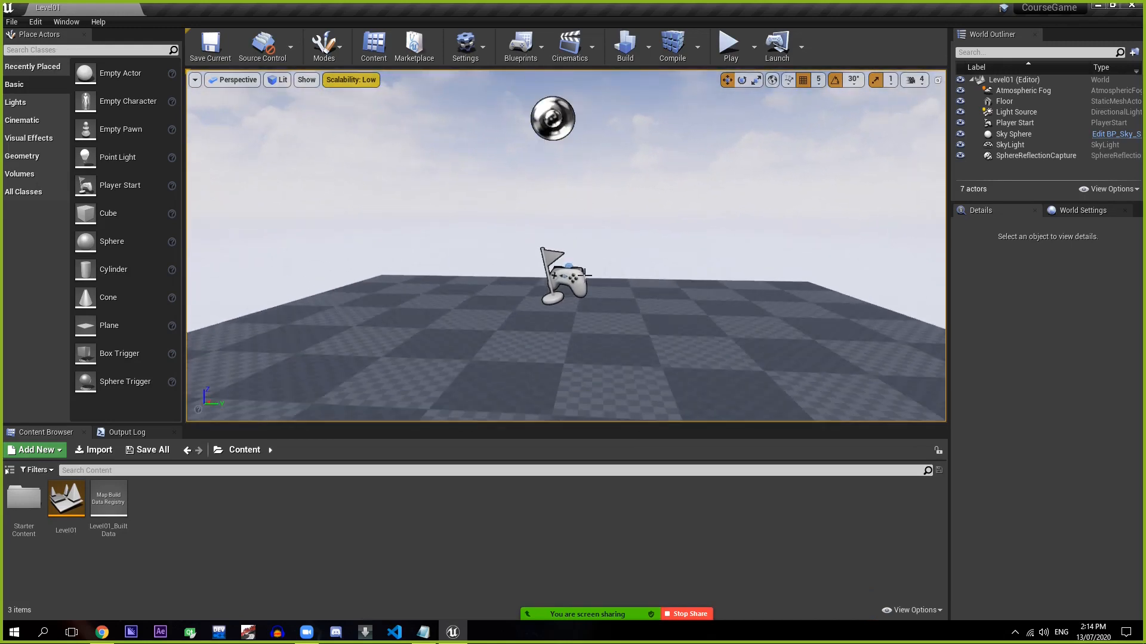
pyautogui.scroll(-5, 583, 287)
pyautogui.scroll(4, 578, 309)
pyautogui.moveTo(561, 287); pyautogui.dragTo(392, 286, button='right')
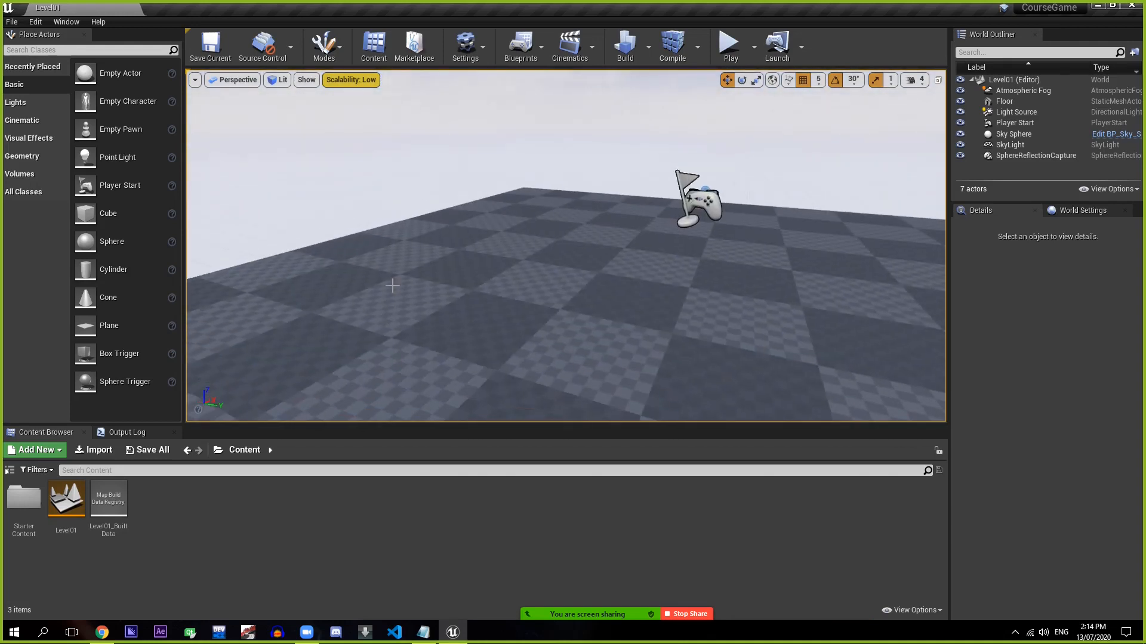
pyautogui.moveTo(392, 286); pyautogui.dragTo(413, 227)
pyautogui.moveTo(464, 353); pyautogui.dragTo(513, 319)
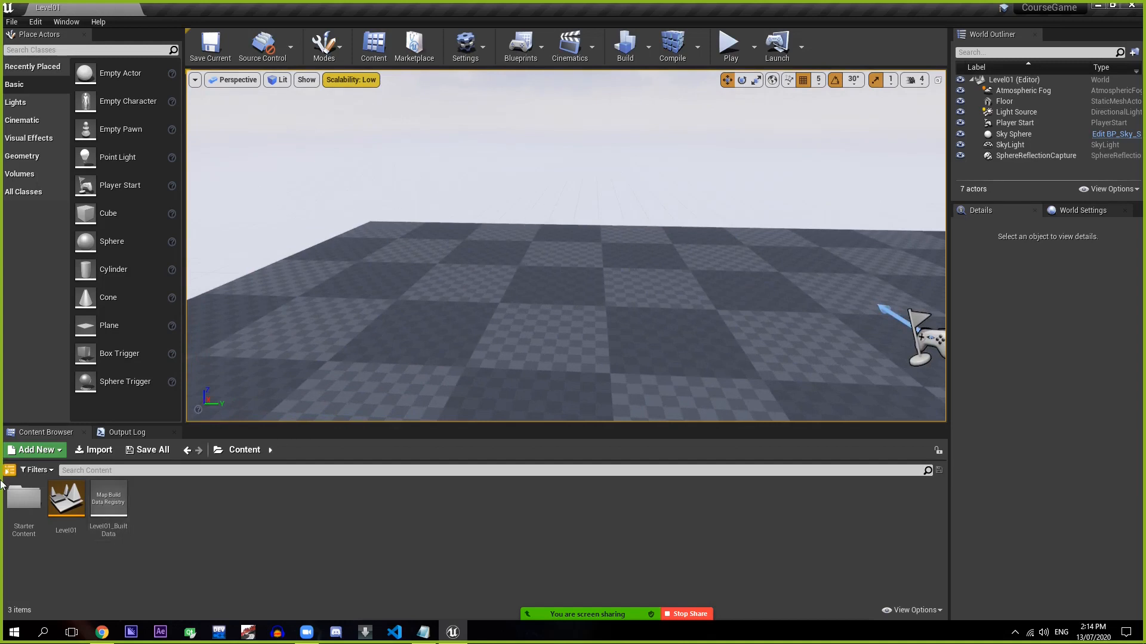
# - Place the SM_Chair prop from StarterContent's Props folder on the floor at about X 115, Y -185, Z 20
pyautogui.doubleClick(24, 499)
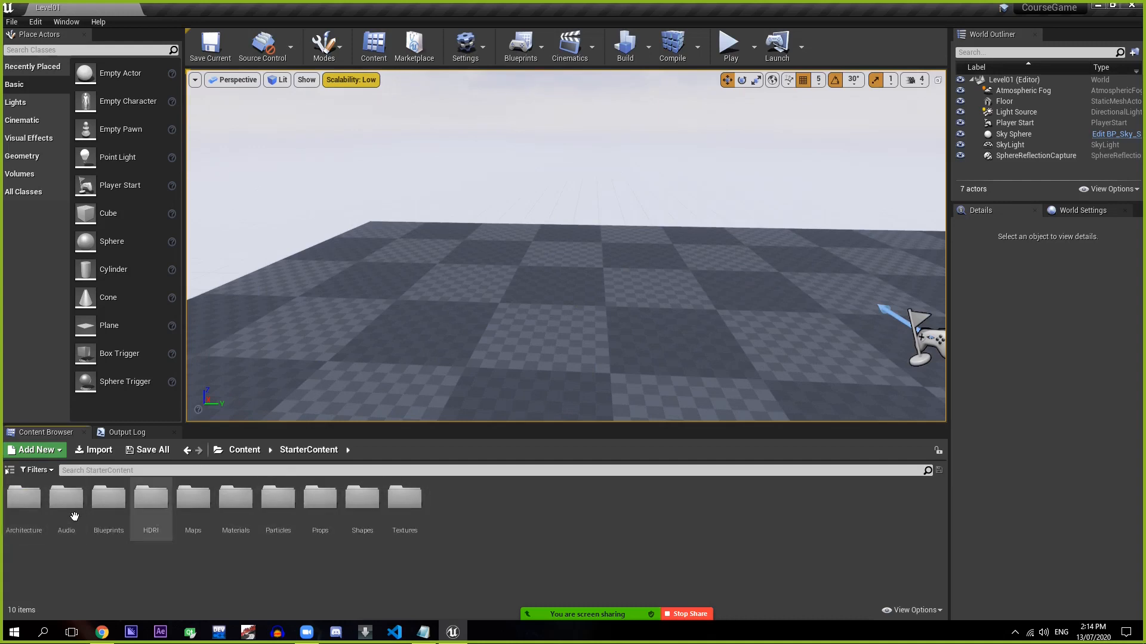
pyautogui.doubleClick(319, 500)
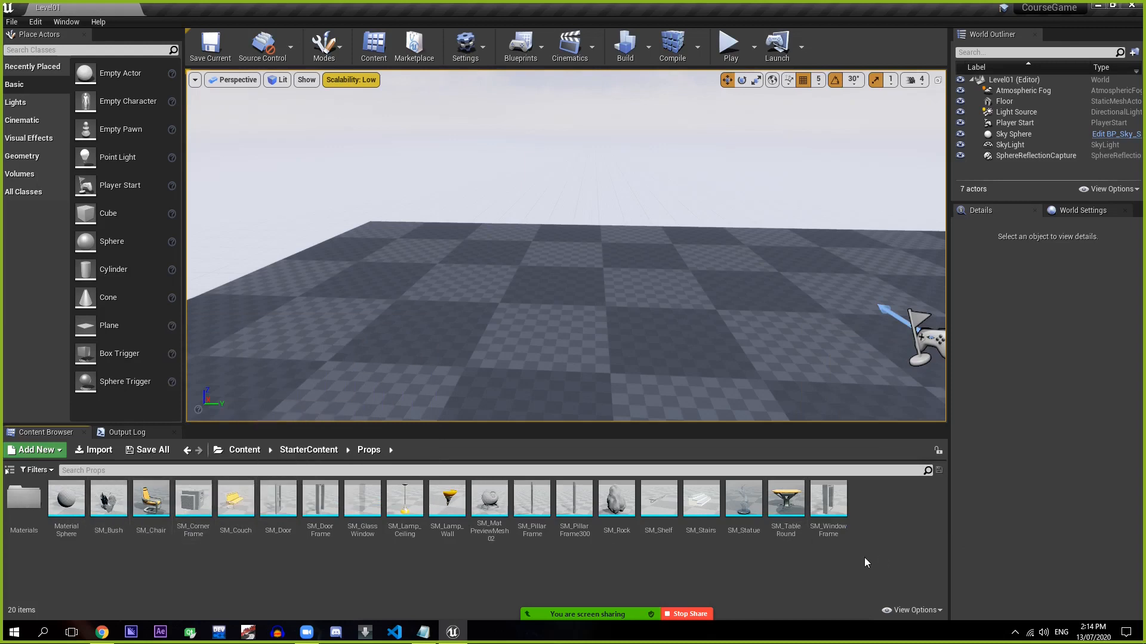
pyautogui.moveTo(160, 530); pyautogui.dragTo(497, 337)
pyautogui.click(497, 353)
pyautogui.scroll(-7, 470, 348)
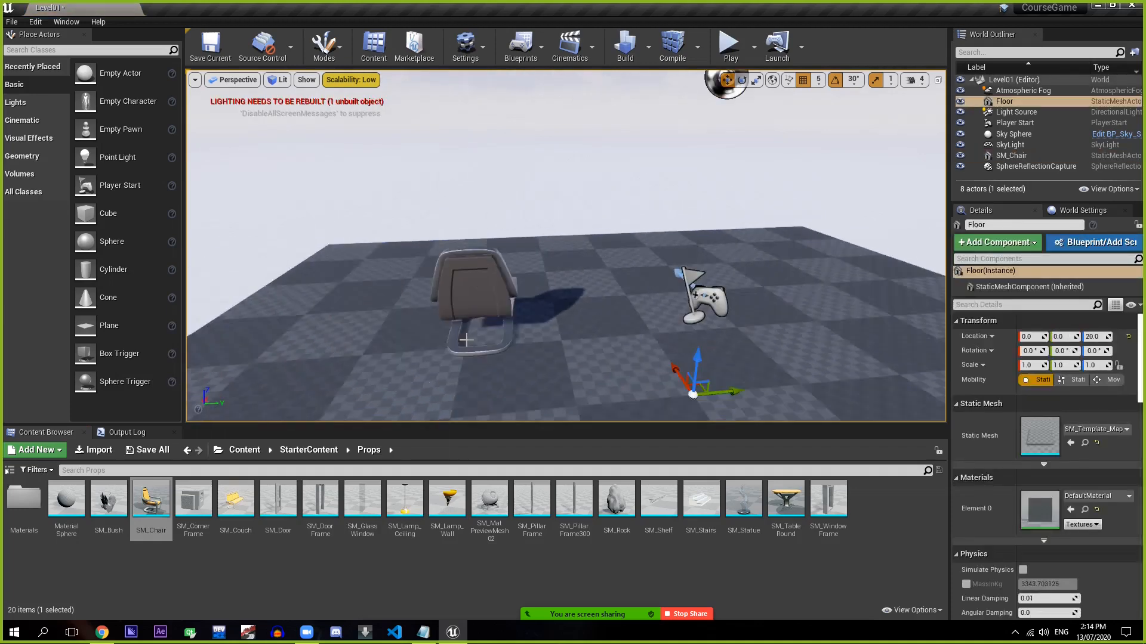
# - Select the sky sphere, reselect the chair, and inspect the chair from the back, front and close up
pyautogui.scroll(3, 485, 336)
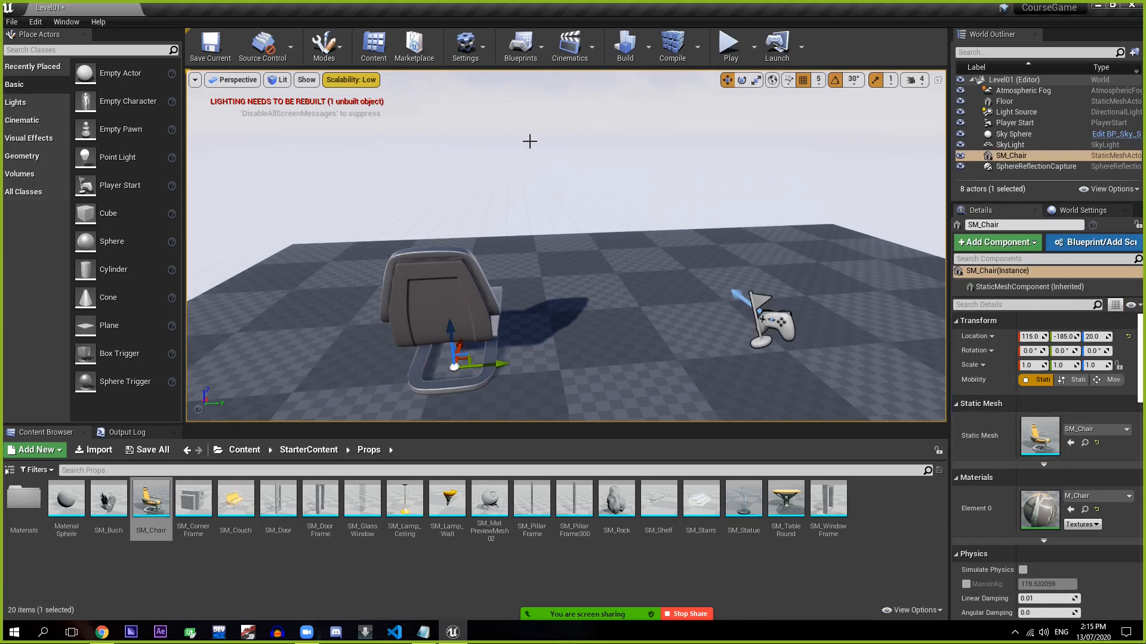
pyautogui.click(555, 141)
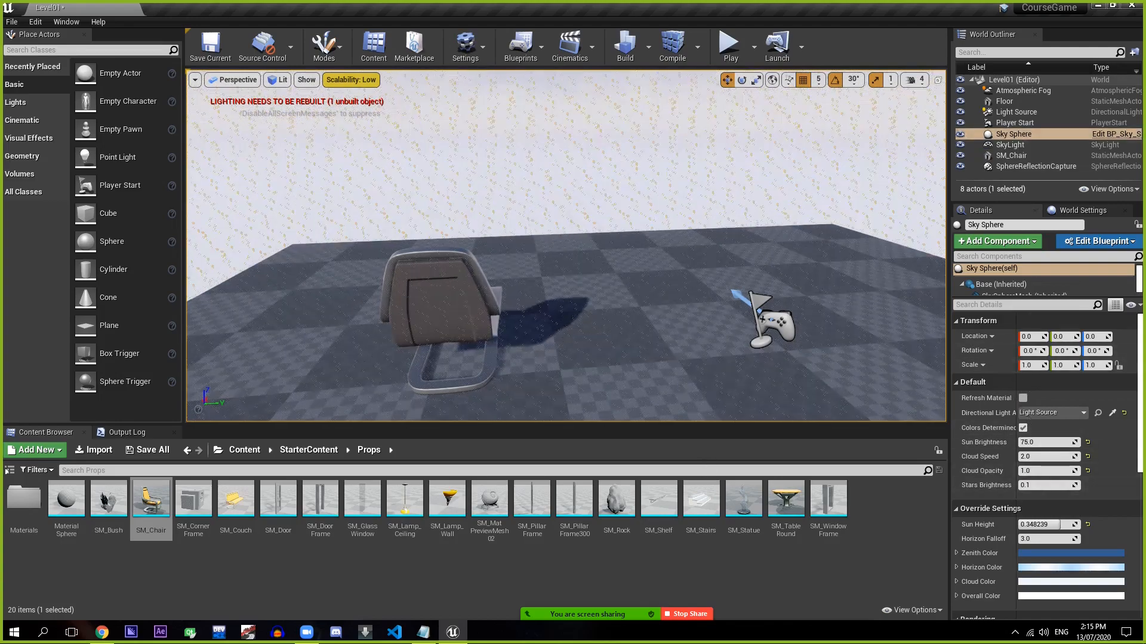
pyautogui.click(426, 306)
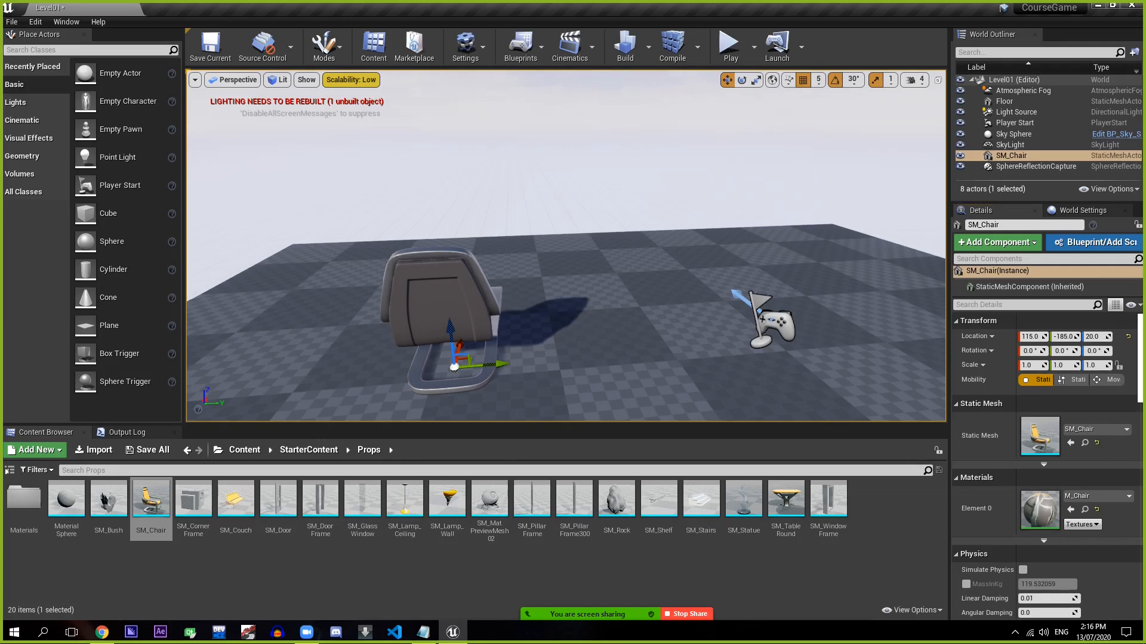
pyautogui.moveTo(566, 299); pyautogui.dragTo(558, 248)
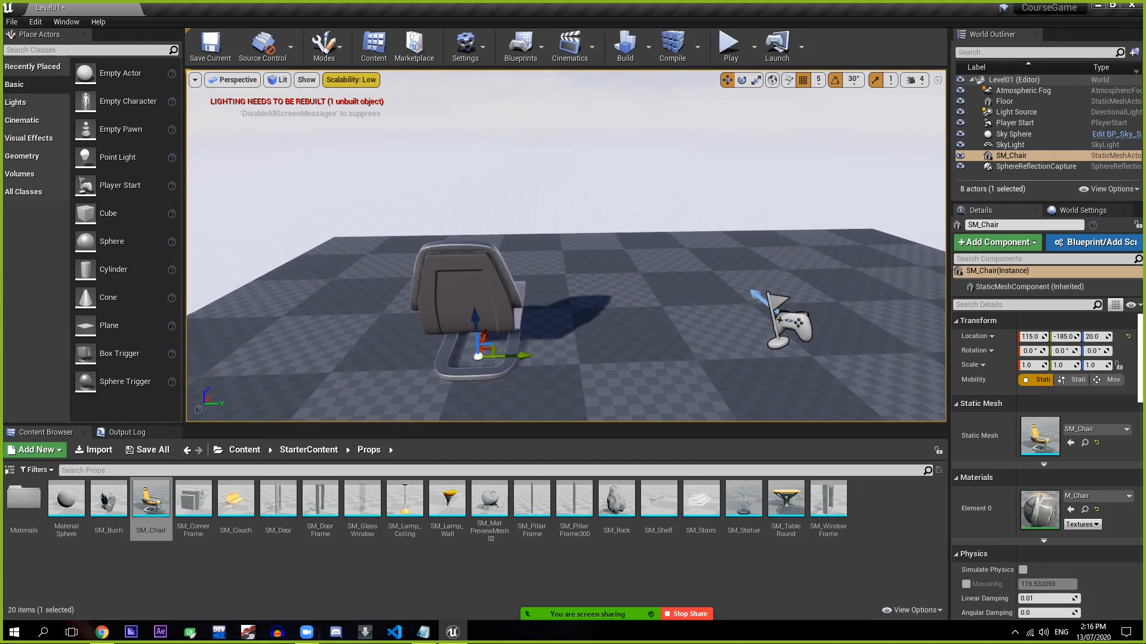
pyautogui.moveTo(563, 257); pyautogui.dragTo(734, 267)
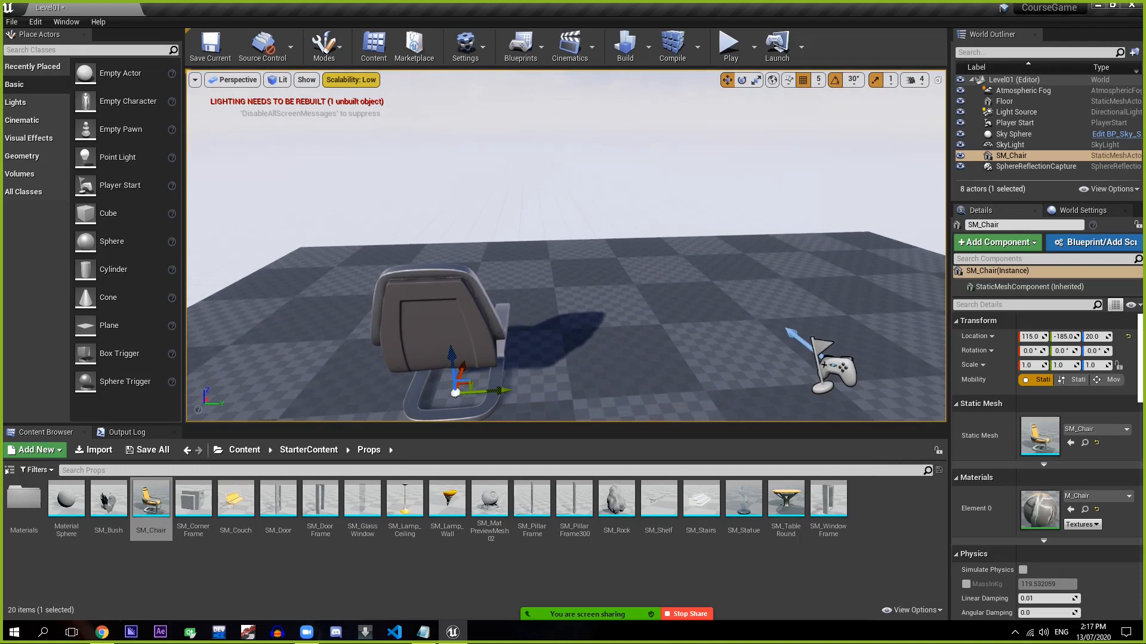
pyautogui.moveTo(567, 310); pyautogui.dragTo(391, 311)
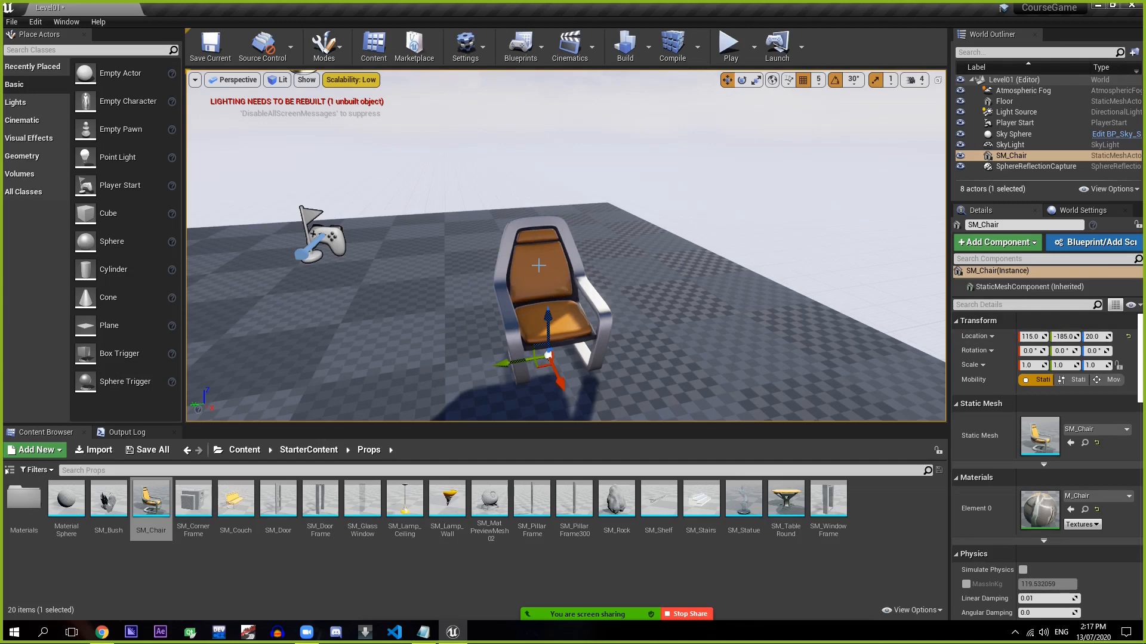
pyautogui.press('f')
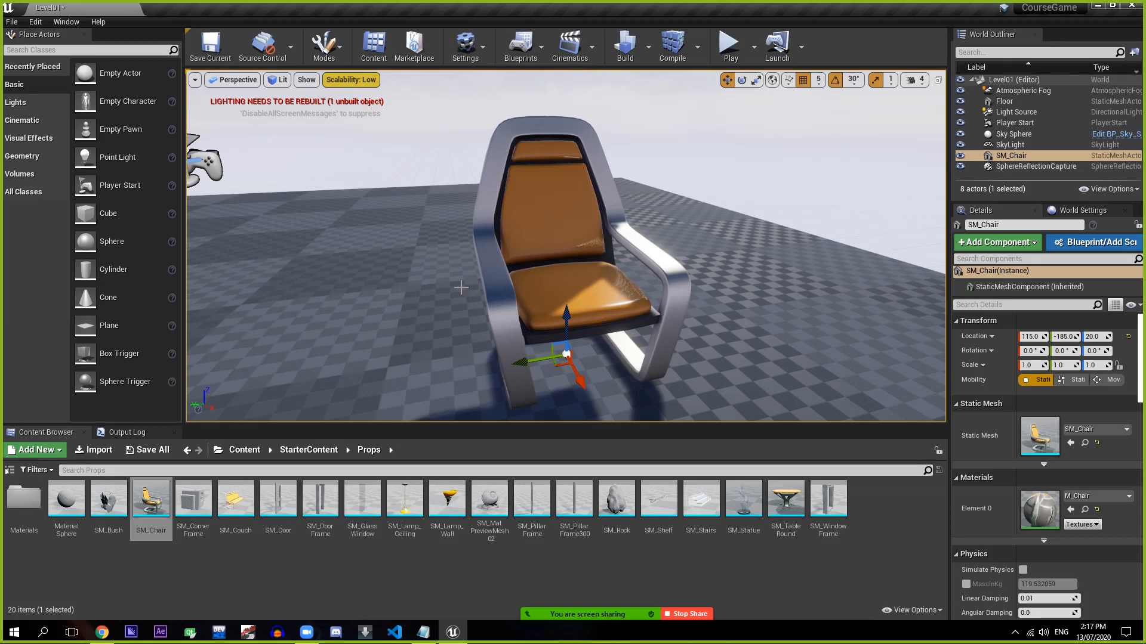
pyautogui.keyDown('alt'); pyautogui.moveTo(567, 268); pyautogui.dragTo(549, 202); pyautogui.keyUp('alt')
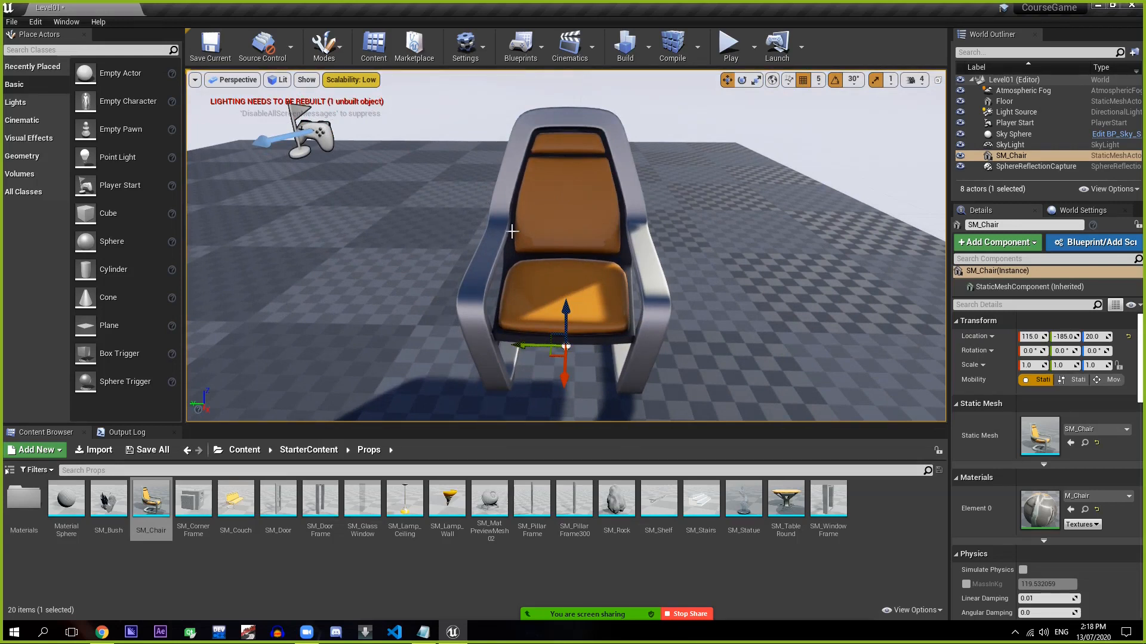
pyautogui.scroll(-3, 568, 253)
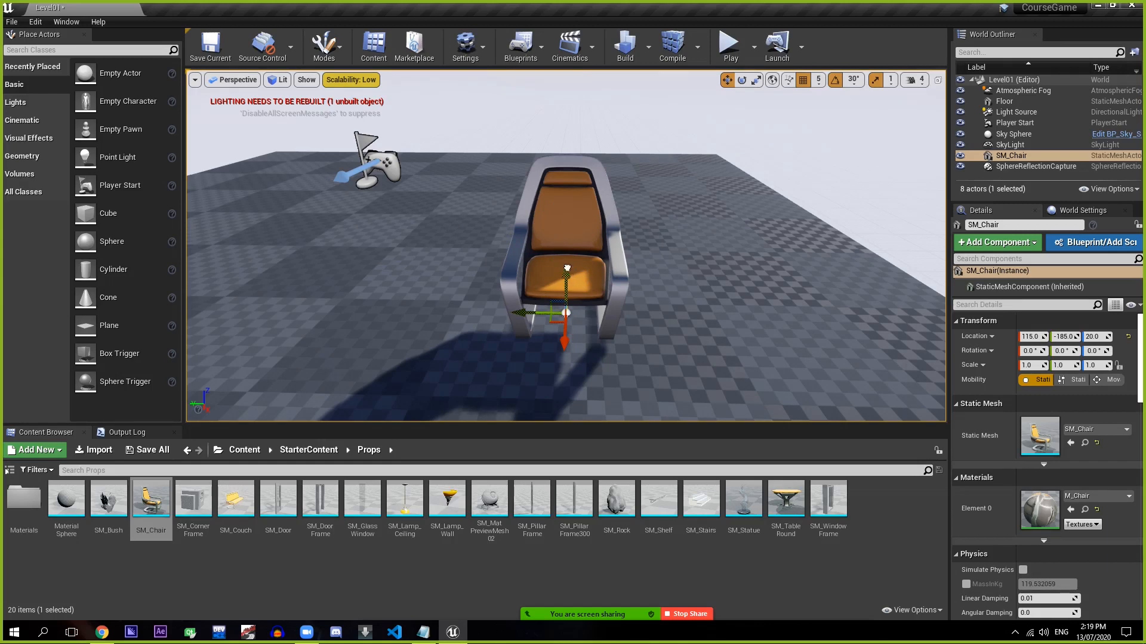
# - Move the chair down to Z 15 and shift it along the Y axis to -180
pyautogui.moveTo(567, 268); pyautogui.dragTo(588, 311)
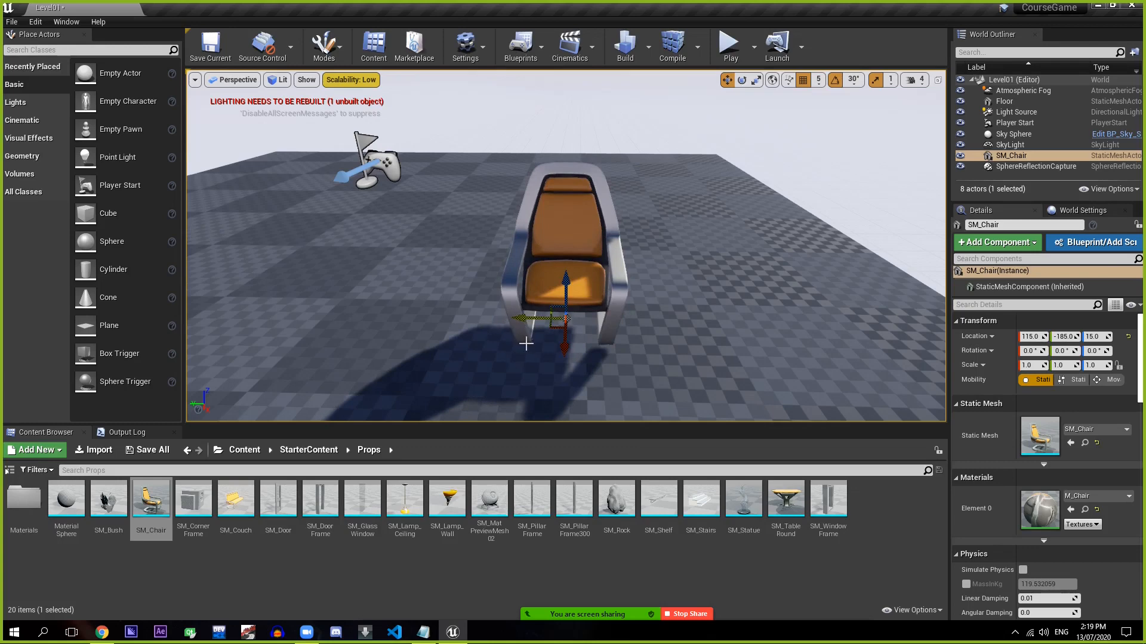
pyautogui.moveTo(524, 345); pyautogui.dragTo(549, 288)
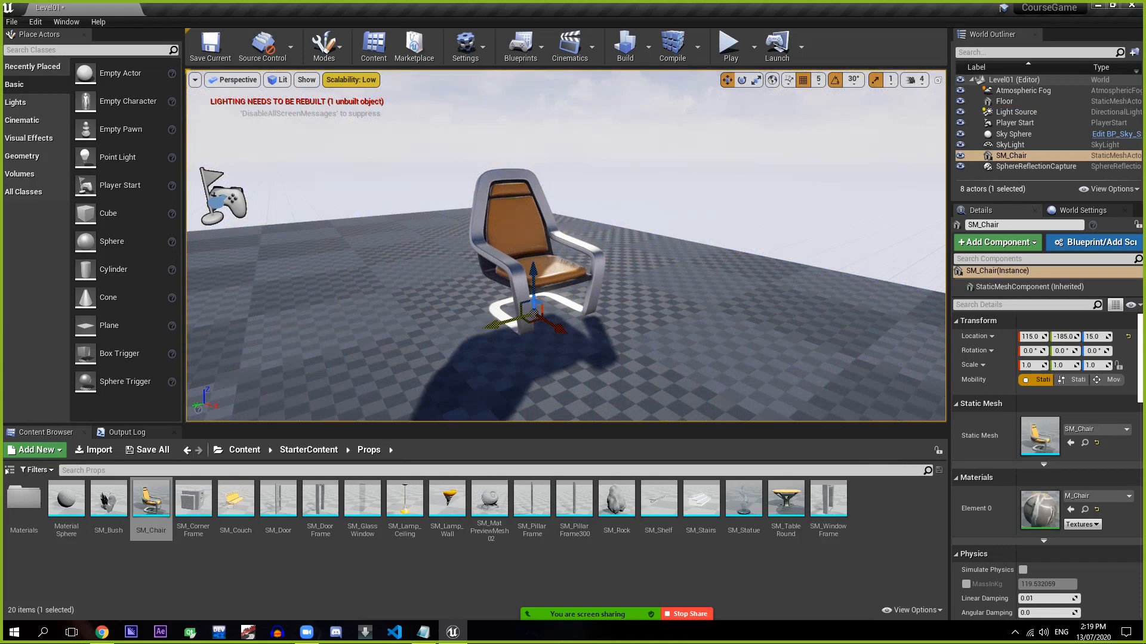
pyautogui.moveTo(501, 325); pyautogui.dragTo(480, 351)
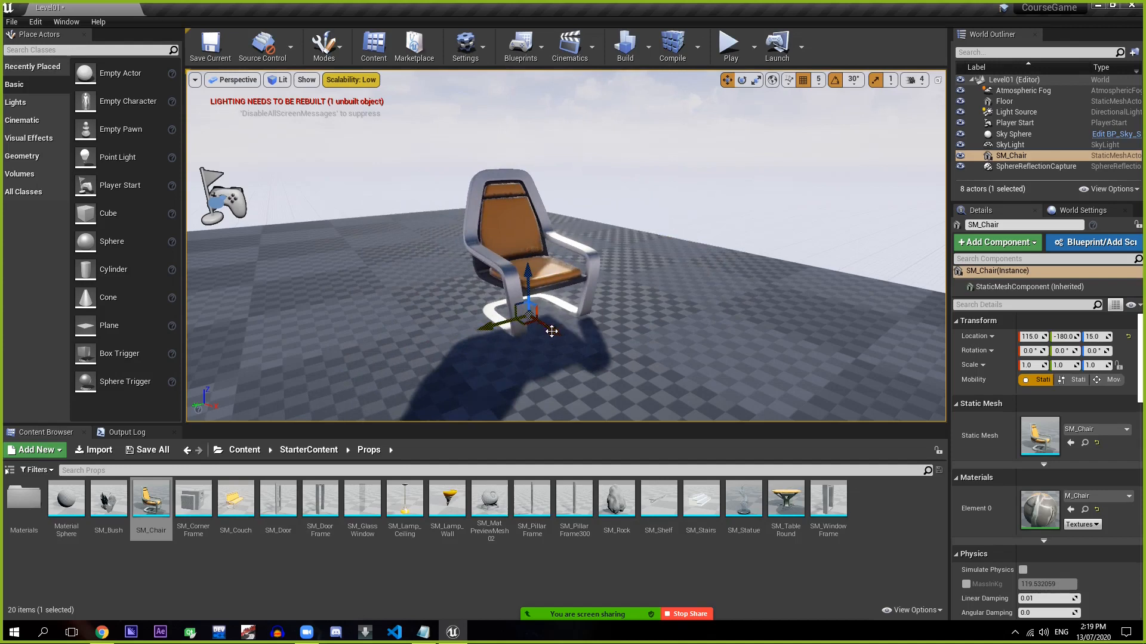
# - Shift the chair along the X axis to 160, trying a free multi-axis move and undoing it along the way
pyautogui.moveTo(552, 331); pyautogui.dragTo(573, 417)
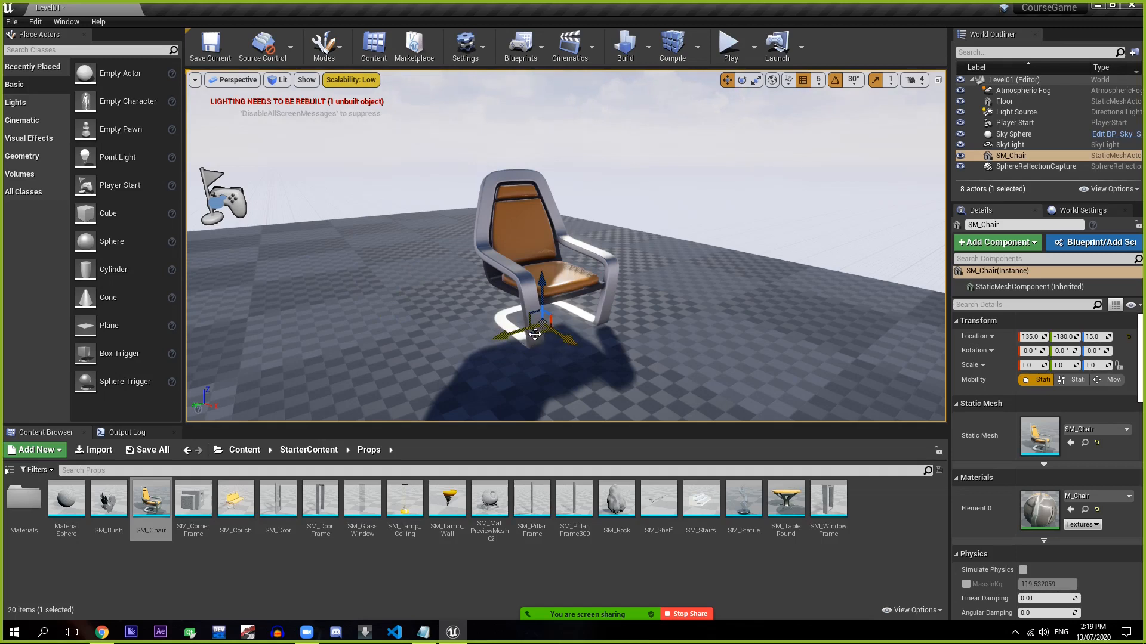
pyautogui.moveTo(540, 331); pyautogui.dragTo(488, 349)
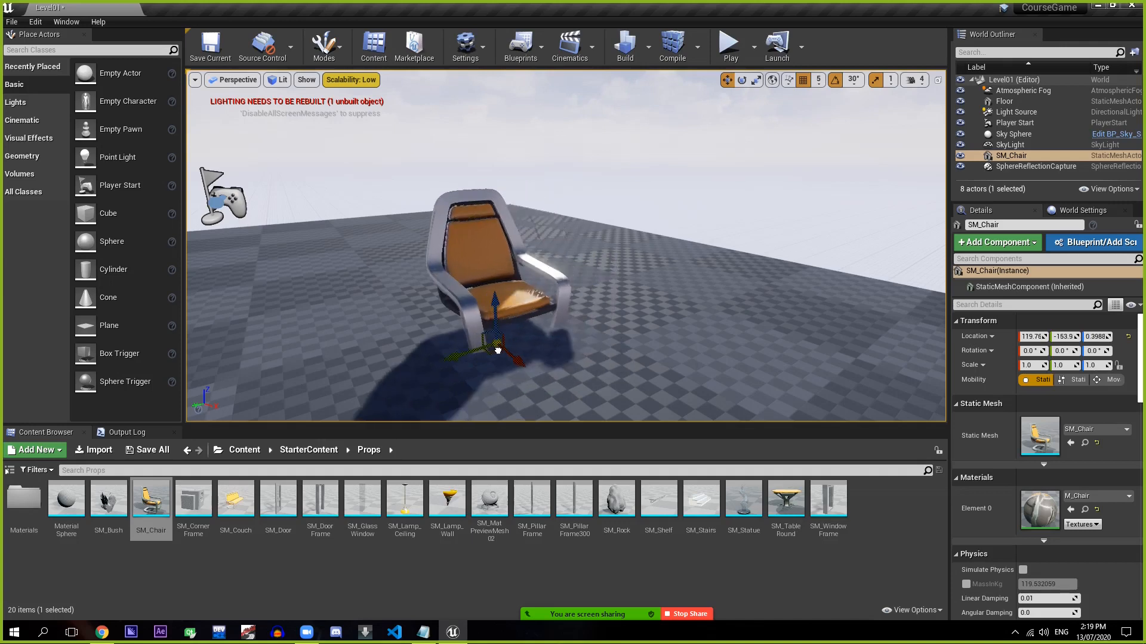
pyautogui.hotkey('ctrl', 'z')
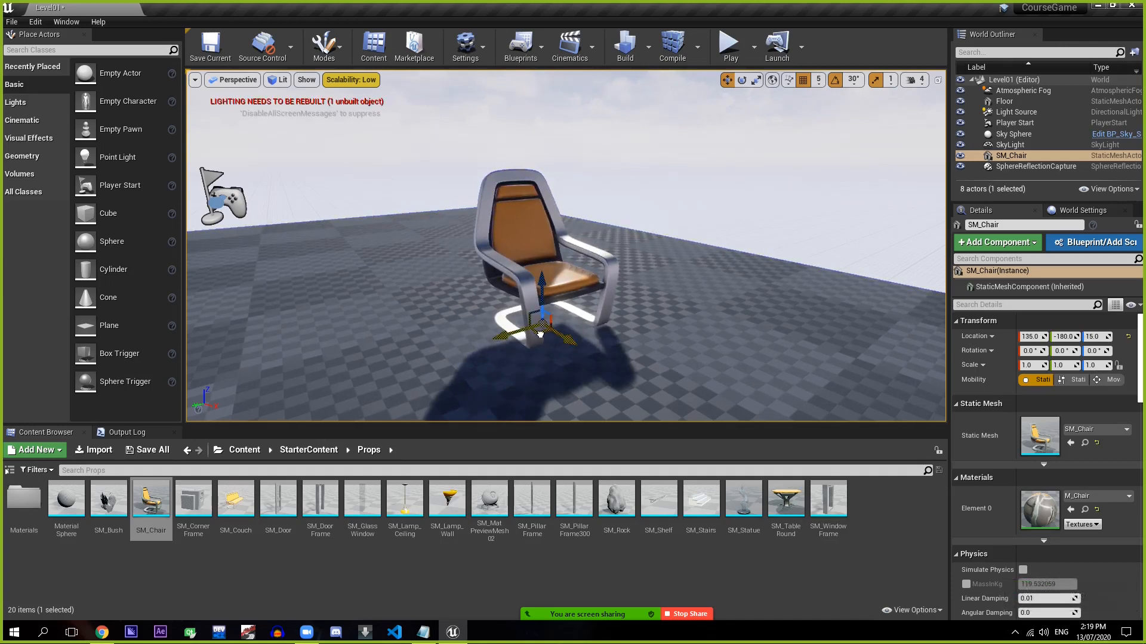
pyautogui.moveTo(542, 334)
pyautogui.mouseDown()
pyautogui.moveTo(382, 317)
pyautogui.moveTo(333, 257)
pyautogui.moveTo(423, 235)
pyautogui.moveTo(597, 382)
pyautogui.moveTo(493, 385)
pyautogui.moveTo(430, 331)
pyautogui.moveTo(596, 250)
pyautogui.moveTo(467, 200)
pyautogui.moveTo(439, 266)
pyautogui.moveTo(566, 301)
pyautogui.moveTo(491, 249)
pyautogui.moveTo(521, 351)
pyautogui.moveTo(504, 256)
pyautogui.moveTo(430, 263)
pyautogui.moveTo(525, 307)
pyautogui.moveTo(406, 302)
pyautogui.moveTo(546, 331)
pyautogui.moveTo(551, 355)
pyautogui.moveTo(501, 352)
pyautogui.moveTo(525, 341)
pyautogui.moveTo(477, 336)
pyautogui.moveTo(471, 385)
pyautogui.moveTo(503, 385)
pyautogui.moveTo(459, 361)
pyautogui.moveTo(533, 370)
pyautogui.moveTo(447, 262)
pyautogui.moveTo(358, 317)
pyautogui.moveTo(493, 302)
pyautogui.moveTo(392, 336)
pyautogui.moveTo(465, 249)
pyautogui.moveTo(537, 357)
pyautogui.moveTo(527, 333)
pyautogui.mouseUp()
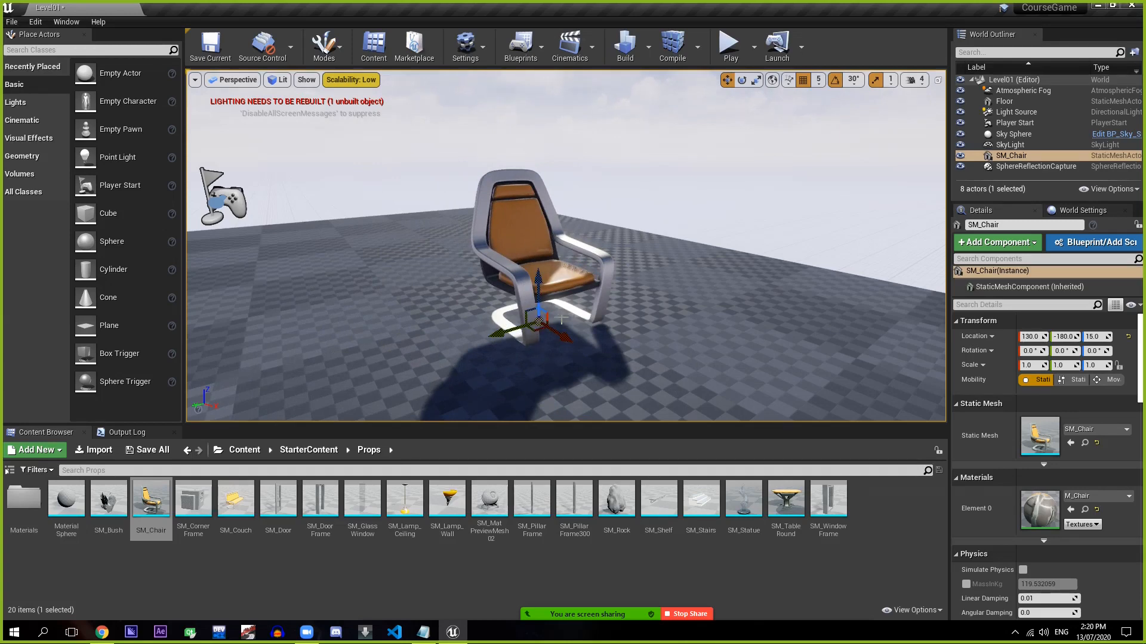
pyautogui.moveTo(540, 310); pyautogui.dragTo(569, 323)
# - Reselect the chair after selecting the floor, and raise it to Z 20
pyautogui.click(624, 356)
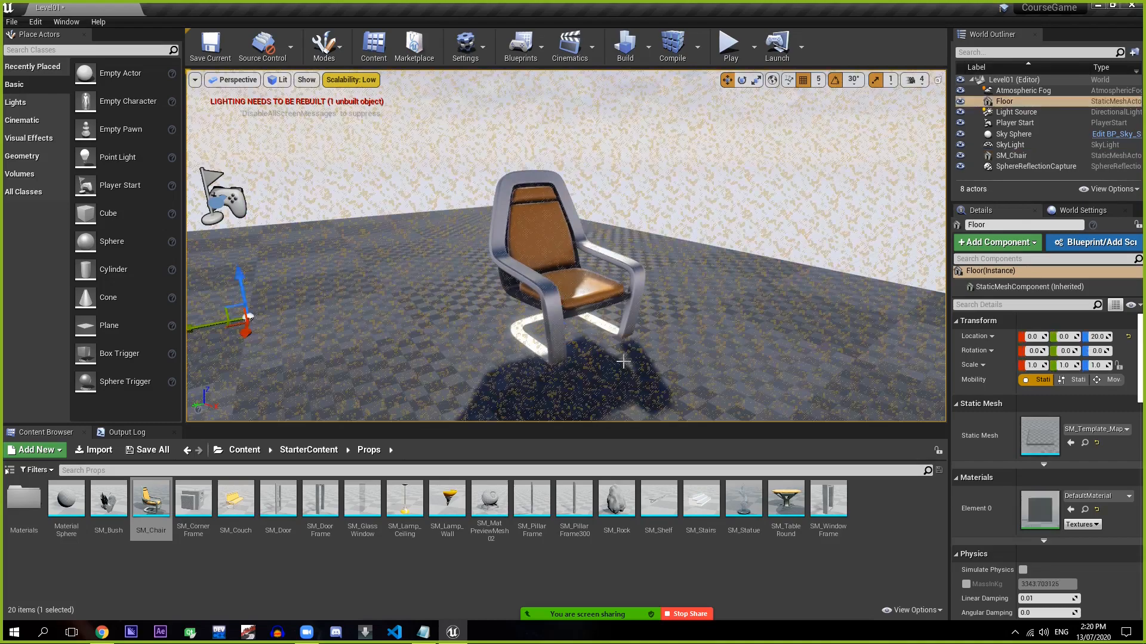
pyautogui.click(574, 313)
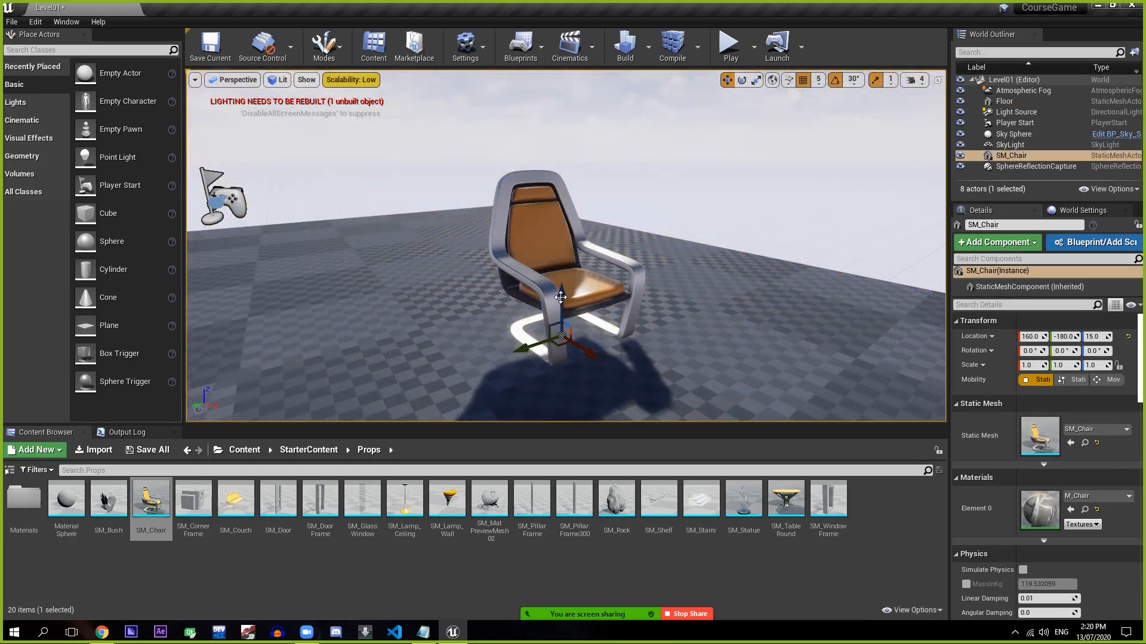
pyautogui.click(561, 296)
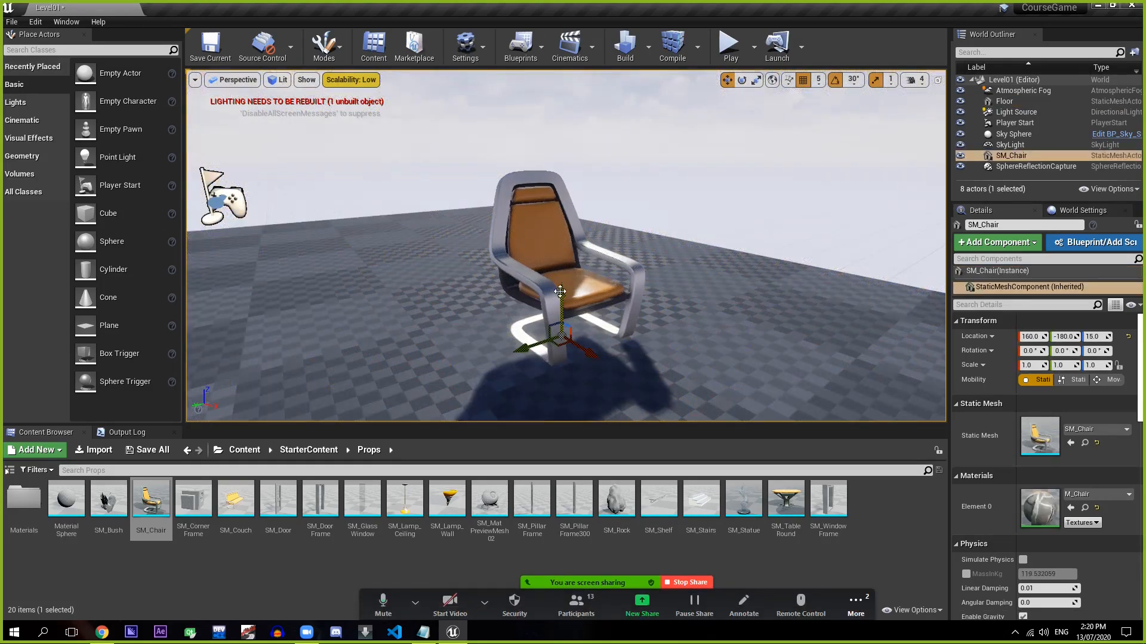
pyautogui.moveTo(562, 297); pyautogui.dragTo(448, 281)
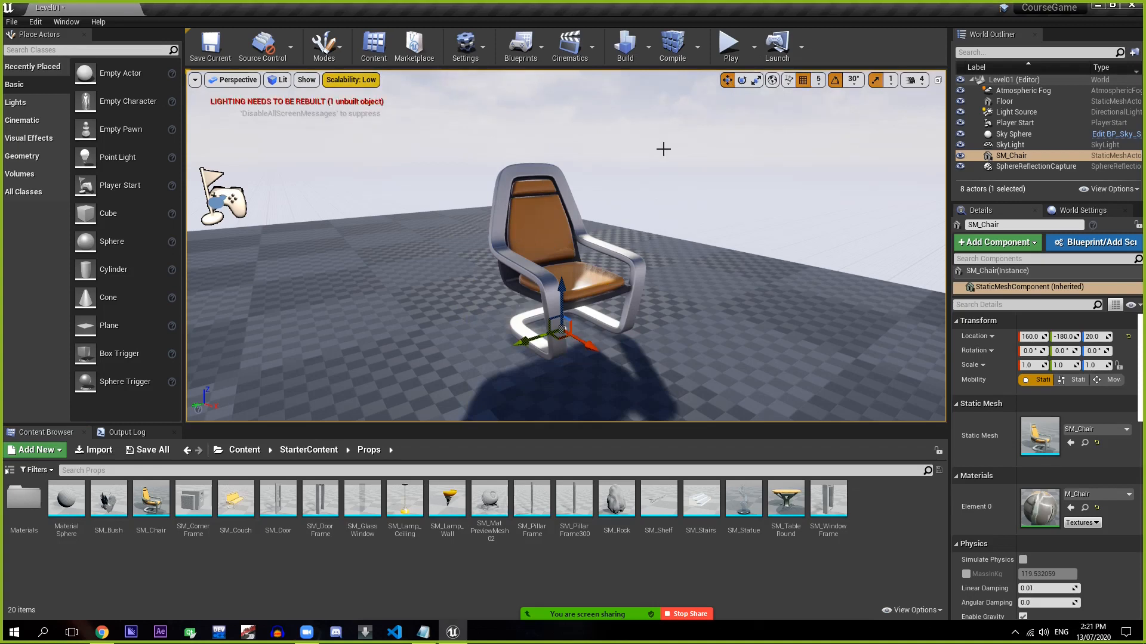
# - Rotate the chair by -30° about the vertical axis and turn it back to 0°
pyautogui.click(742, 80)
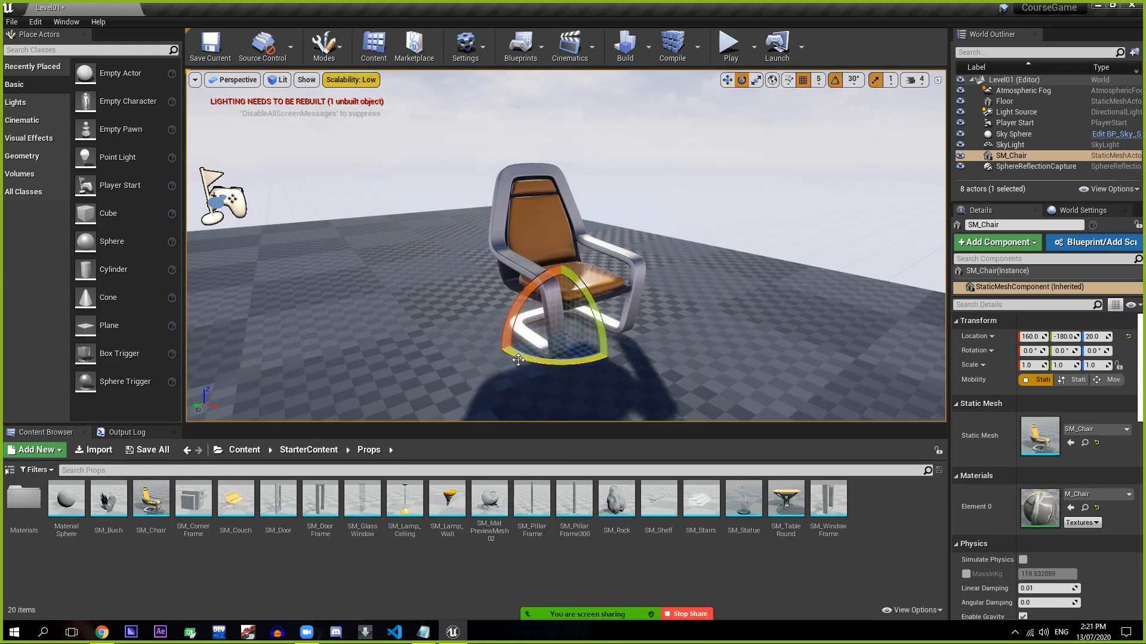
pyautogui.moveTo(515, 355)
pyautogui.mouseDown()
pyautogui.moveTo(485, 360)
pyautogui.moveTo(602, 309)
pyautogui.mouseUp()
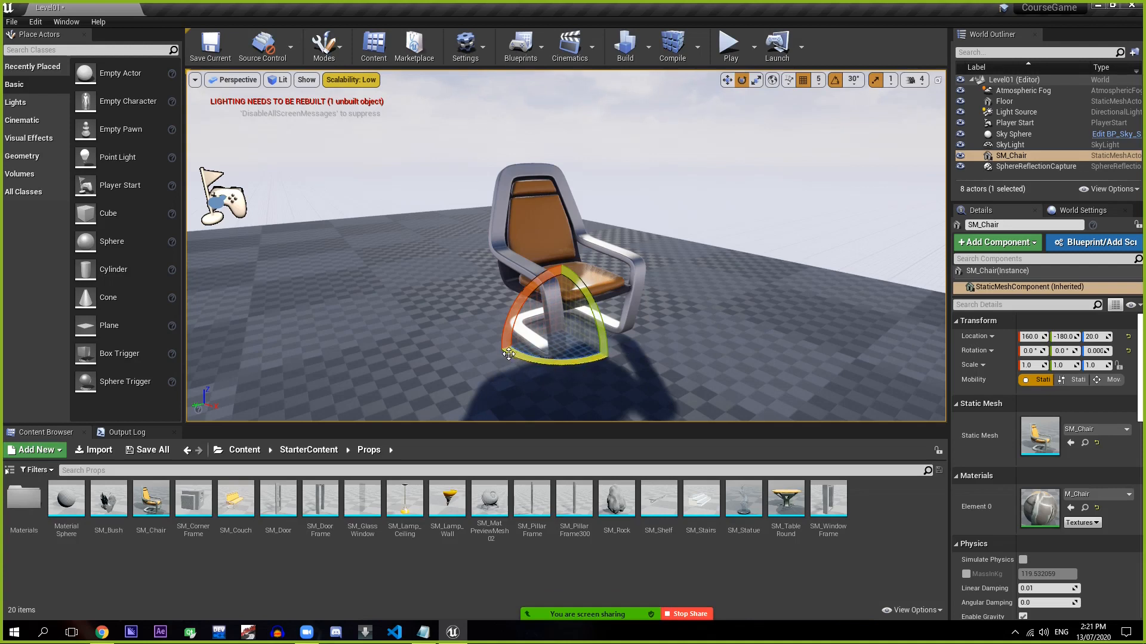
pyautogui.moveTo(527, 362); pyautogui.dragTo(607, 321)
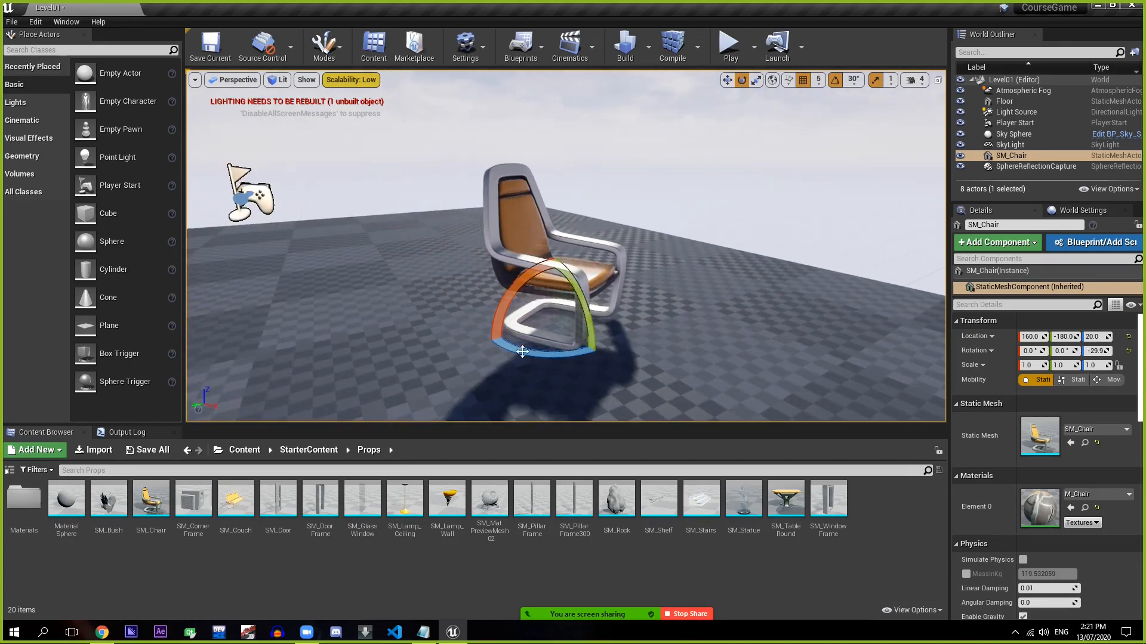
pyautogui.moveTo(502, 346)
pyautogui.mouseDown()
pyautogui.moveTo(570, 353)
pyautogui.moveTo(504, 347)
pyautogui.mouseUp()
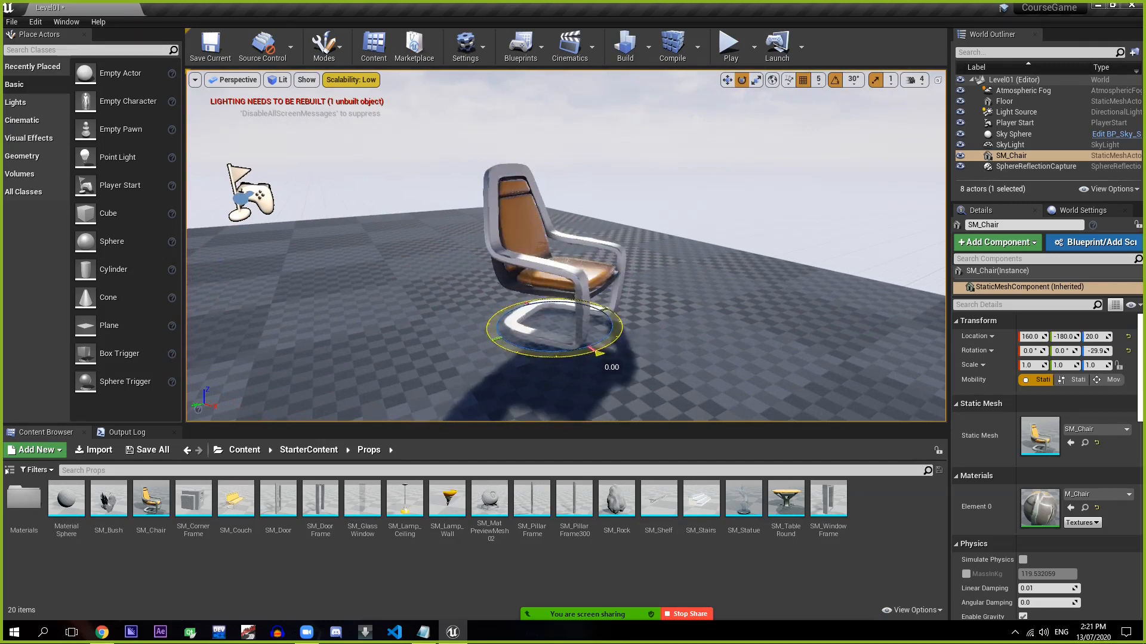
pyautogui.click(533, 320)
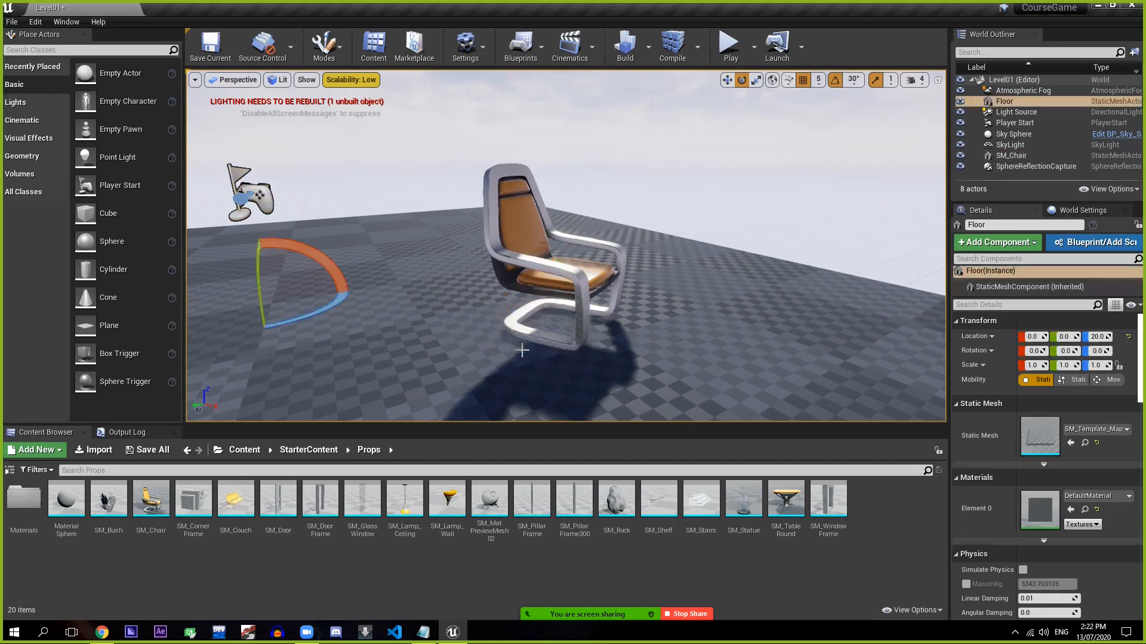
pyautogui.click(533, 263)
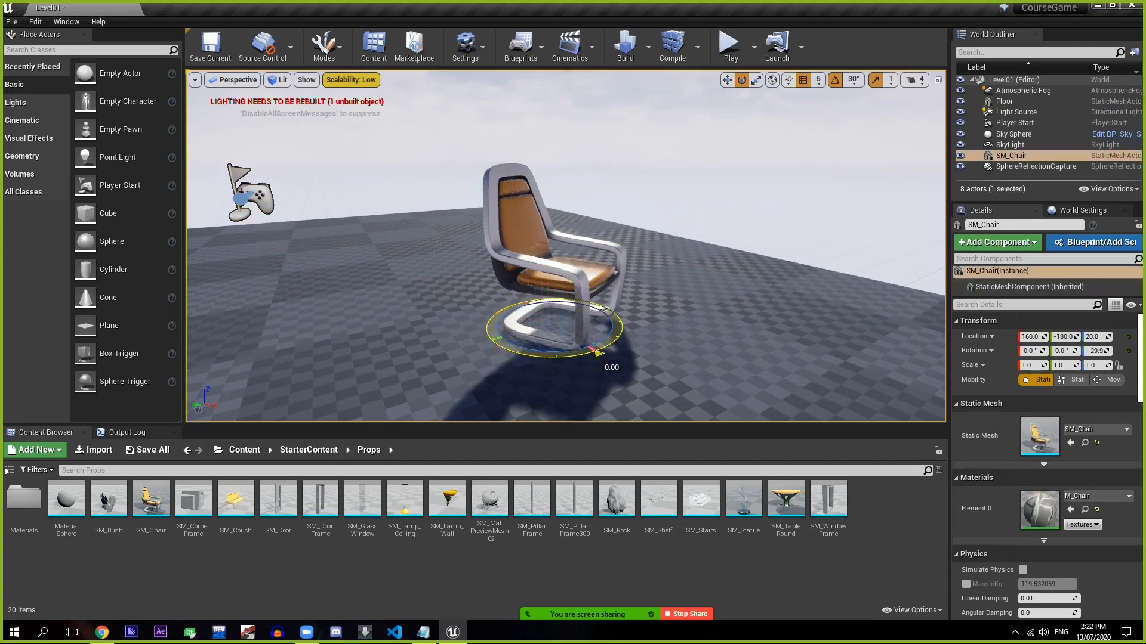
pyautogui.moveTo(566, 357); pyautogui.dragTo(531, 357)
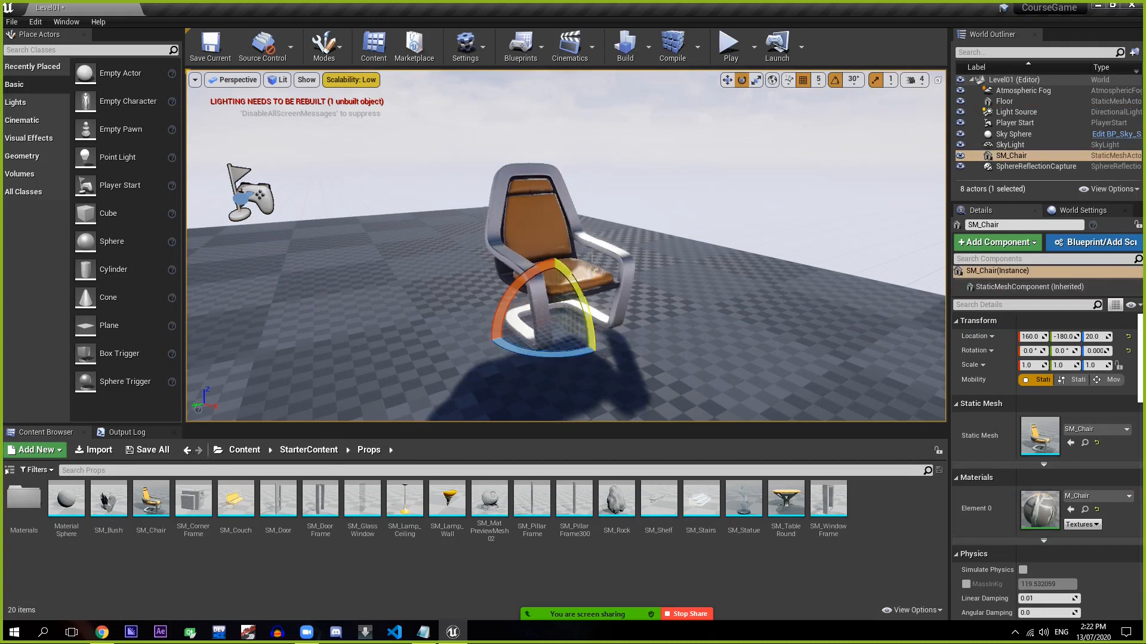
# - Tilt the chair by -30° about the Y axis, return it to 0°, and try a rotation about the X axis
pyautogui.moveTo(565, 273); pyautogui.dragTo(640, 319)
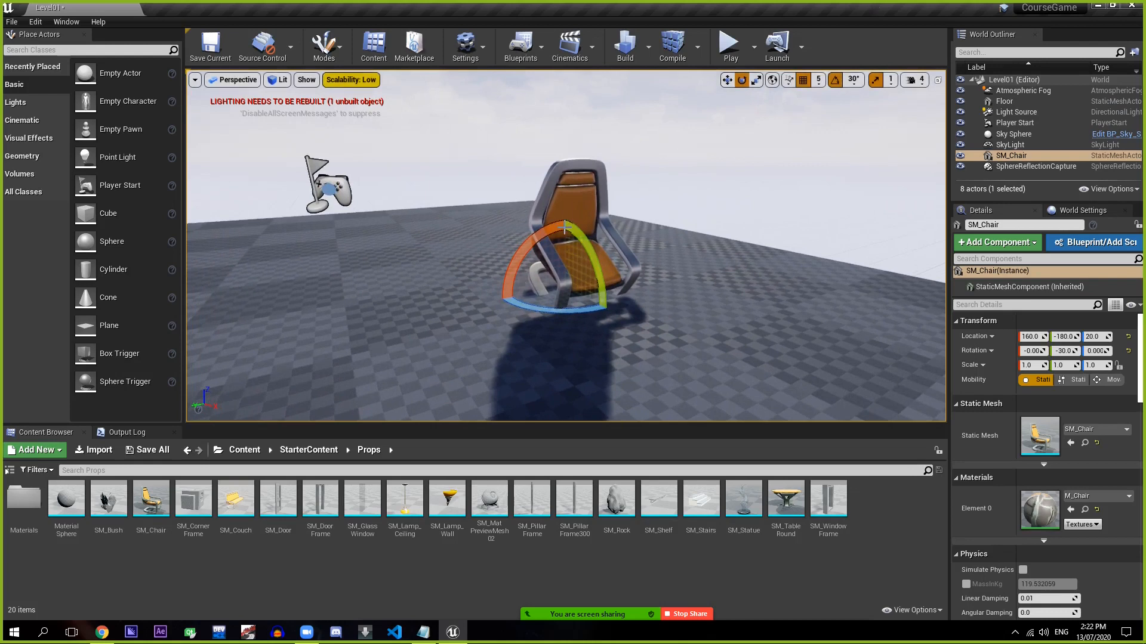
pyautogui.moveTo(565, 230); pyautogui.dragTo(604, 266)
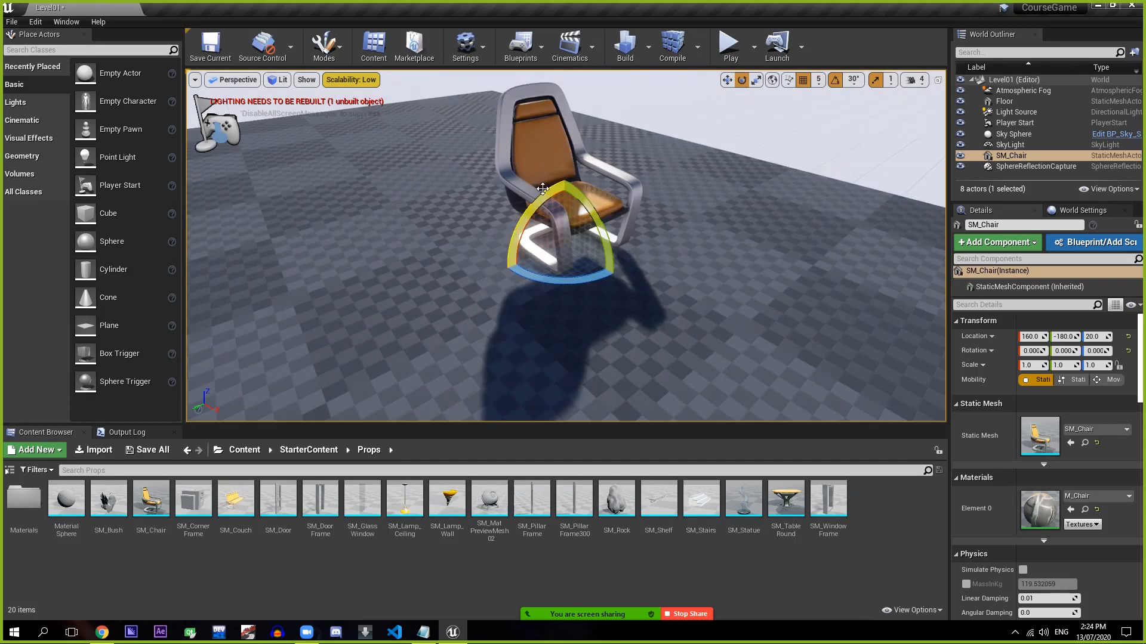
pyautogui.moveTo(526, 213); pyautogui.dragTo(458, 262)
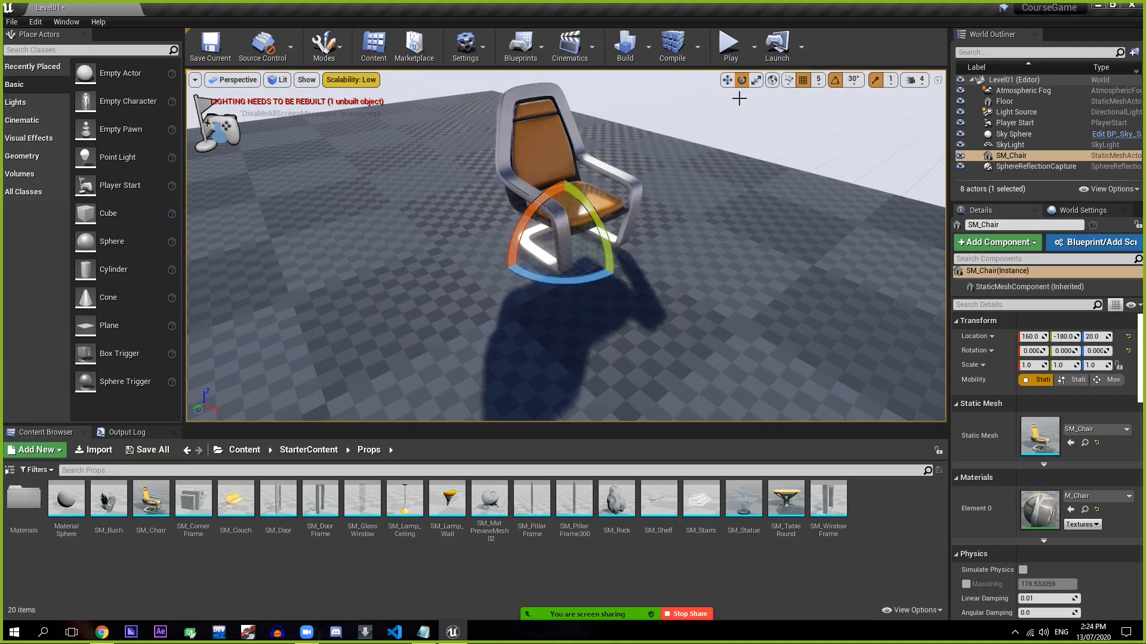
# - Try scaling the chair to 3.0 along the X axis and undo it
pyautogui.click(756, 79)
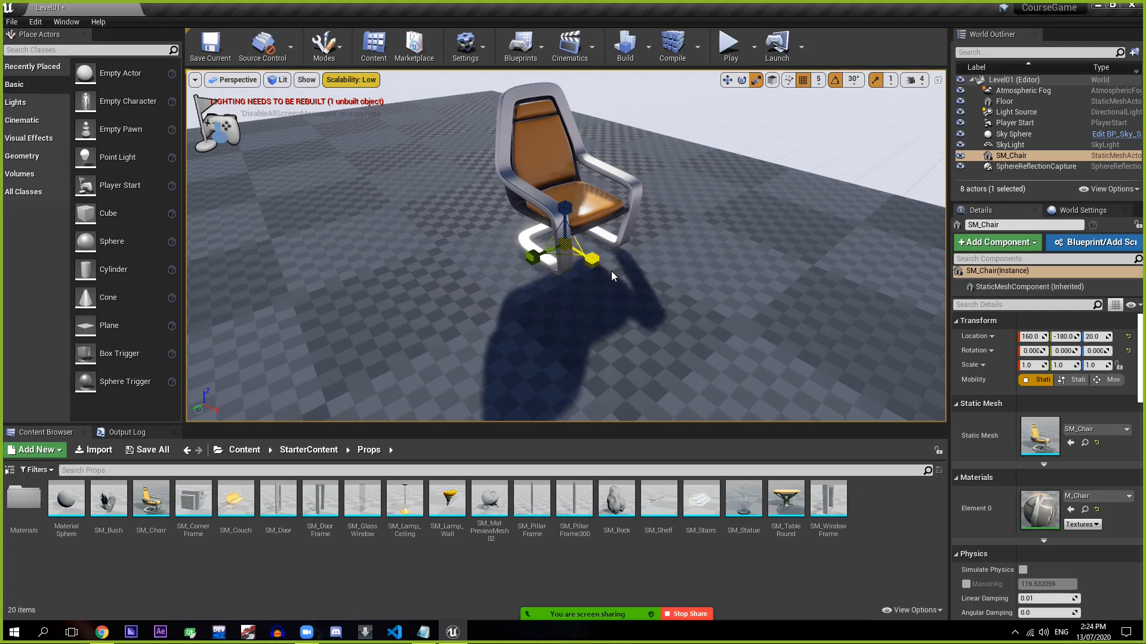
pyautogui.moveTo(611, 276); pyautogui.dragTo(710, 295)
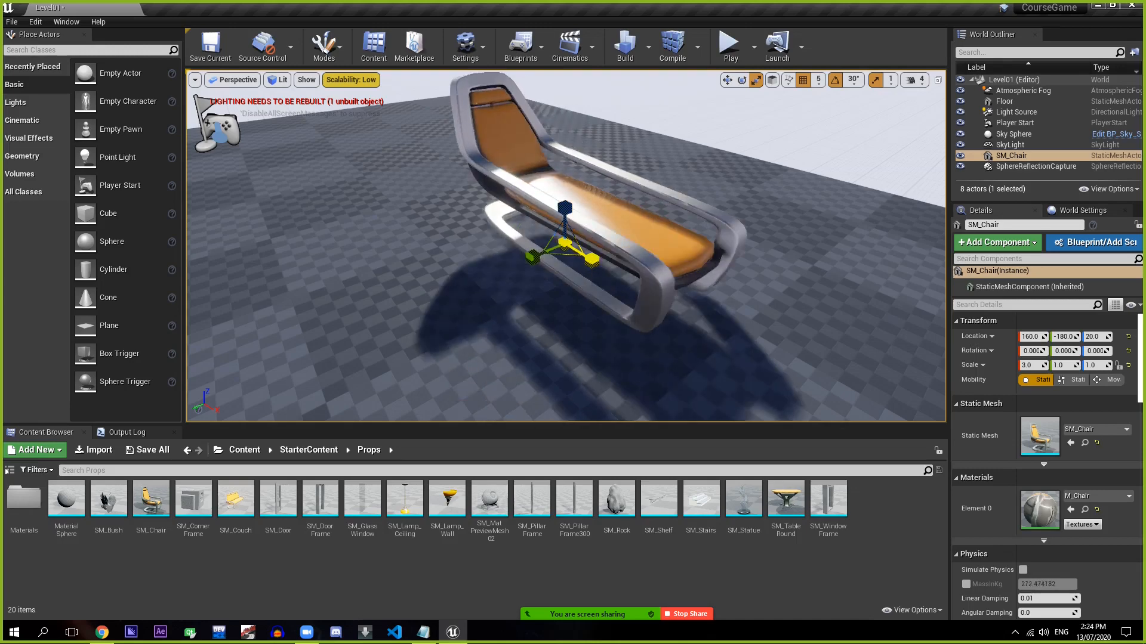
pyautogui.hotkey('ctrl', 'z')
pyautogui.hotkey('ctrl', 'z')
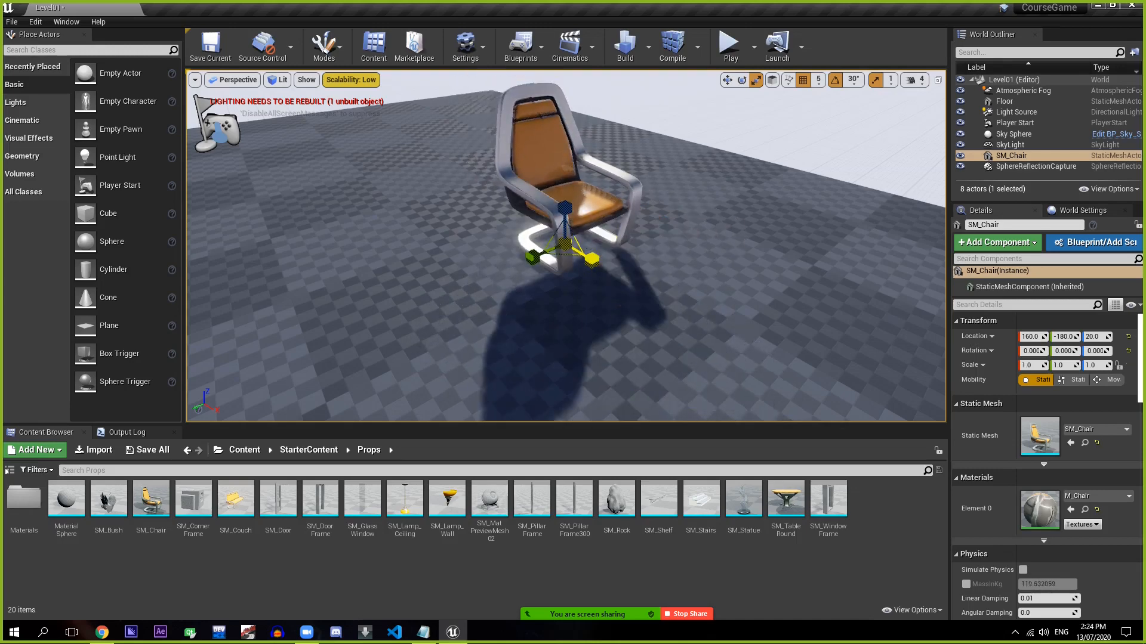
# - Try widening the chair along Y and scaling it to 2.0 along Z, undo each change, and reselect the chair
pyautogui.moveTo(532, 257); pyautogui.dragTo(501, 266)
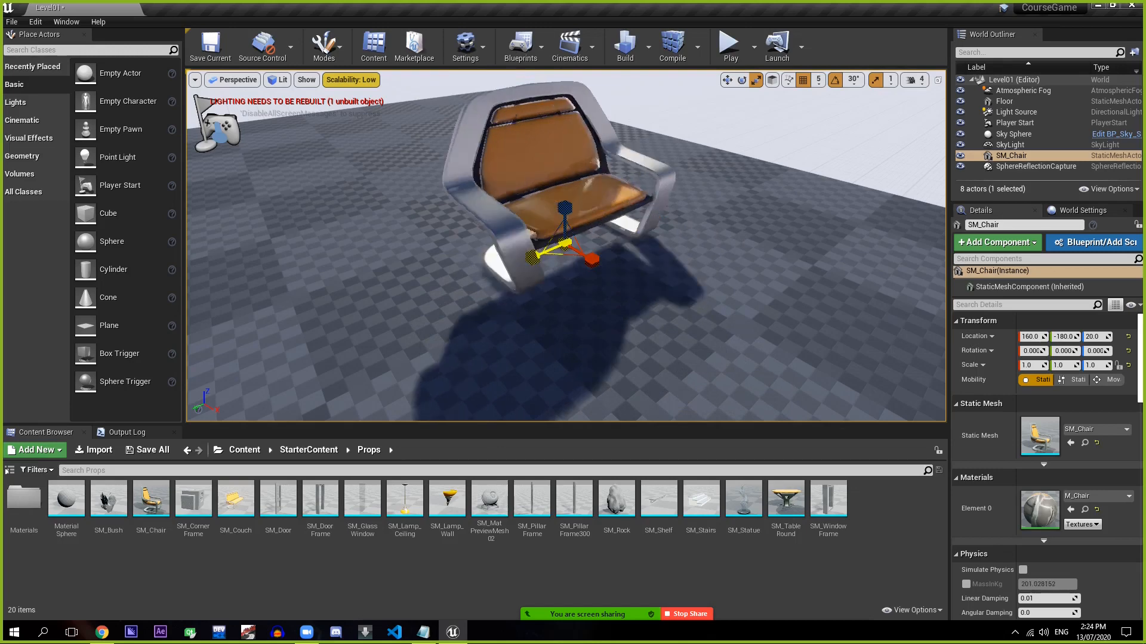
pyautogui.hotkey('ctrl', 'z')
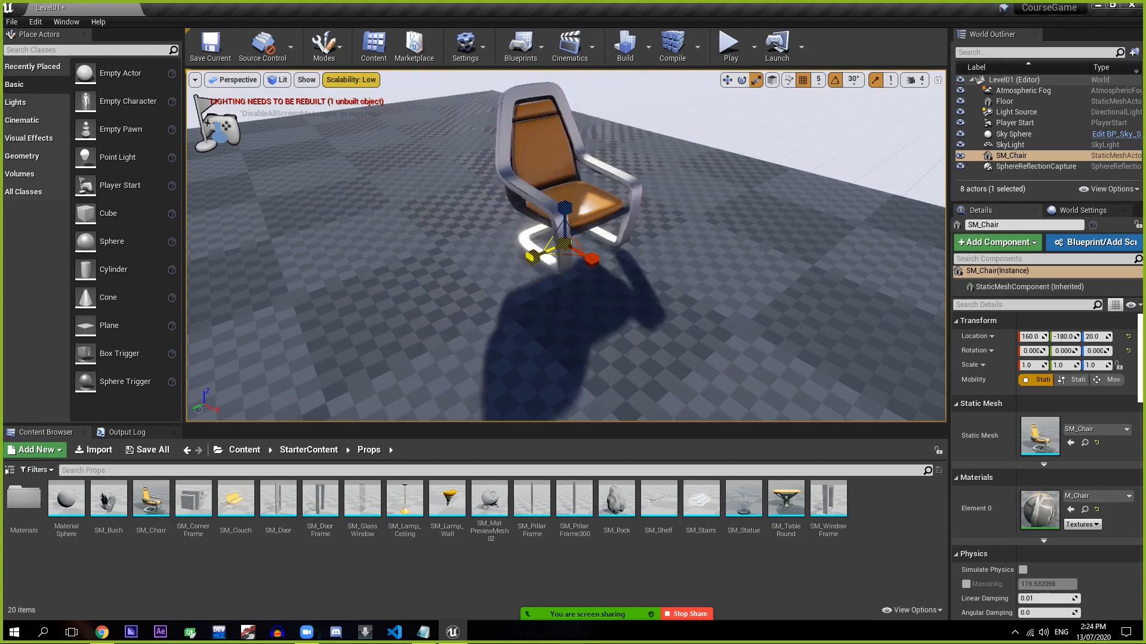
pyautogui.moveTo(564, 208); pyautogui.dragTo(565, 178)
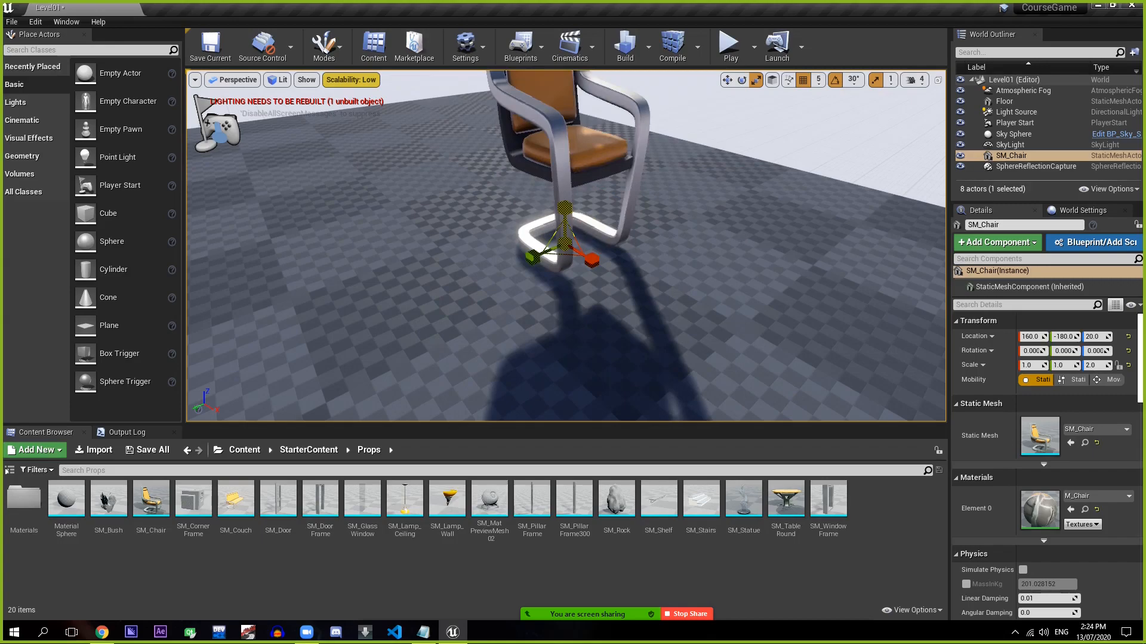
pyautogui.hotkey('ctrl', 'z')
pyautogui.click(777, 136)
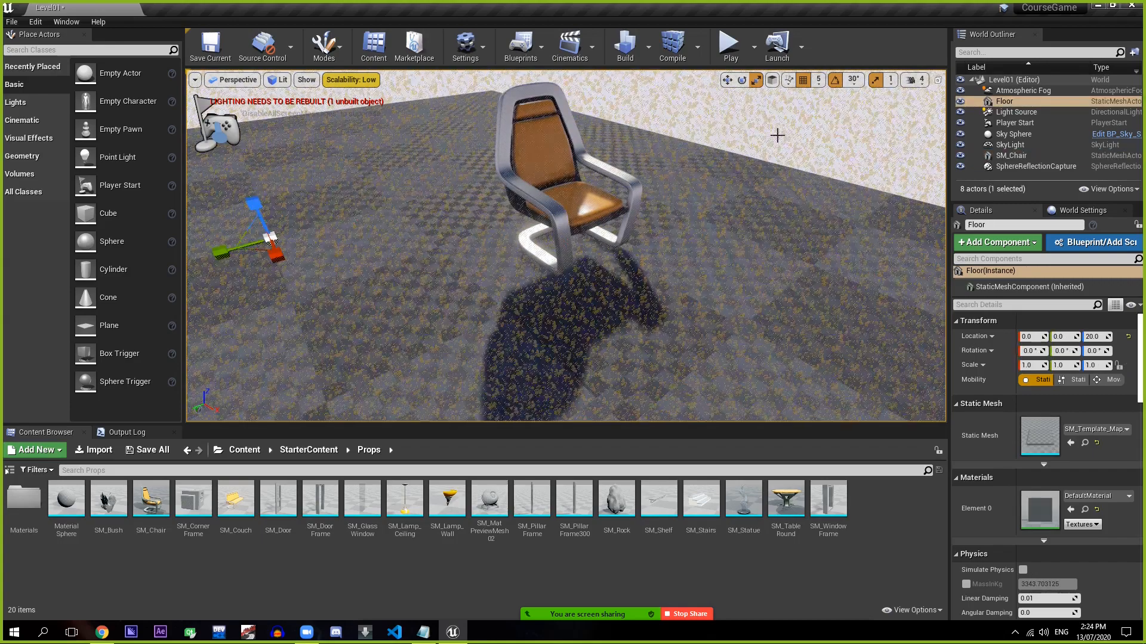
pyautogui.click(511, 222)
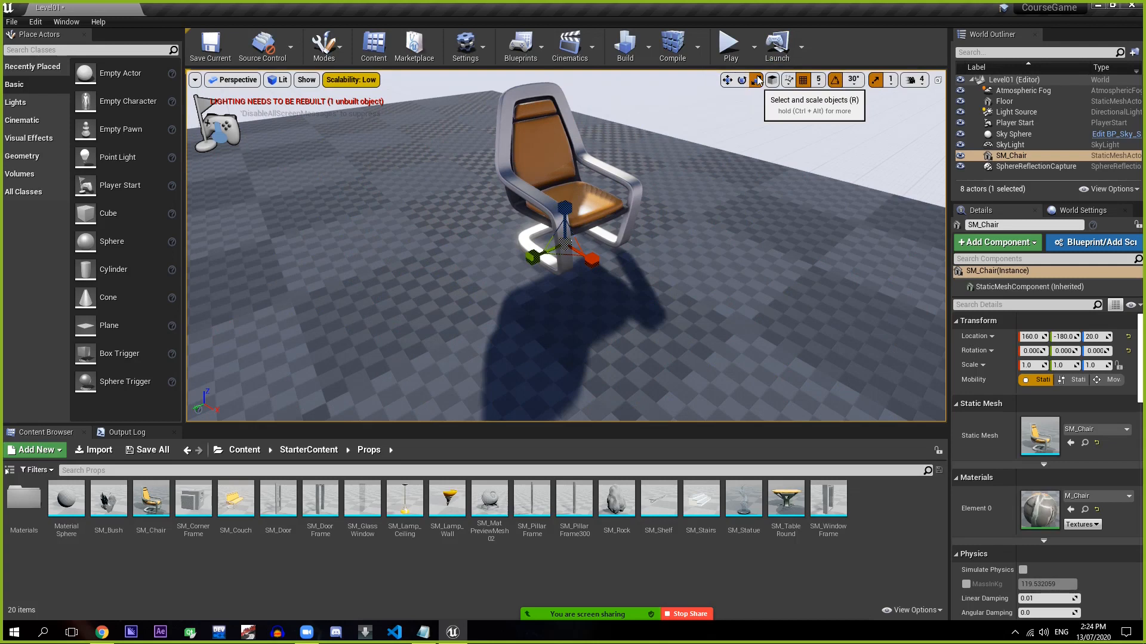
# - Switch to the Move tool and test lifting the chair with the position grid snap of 5
pyautogui.click(817, 80)
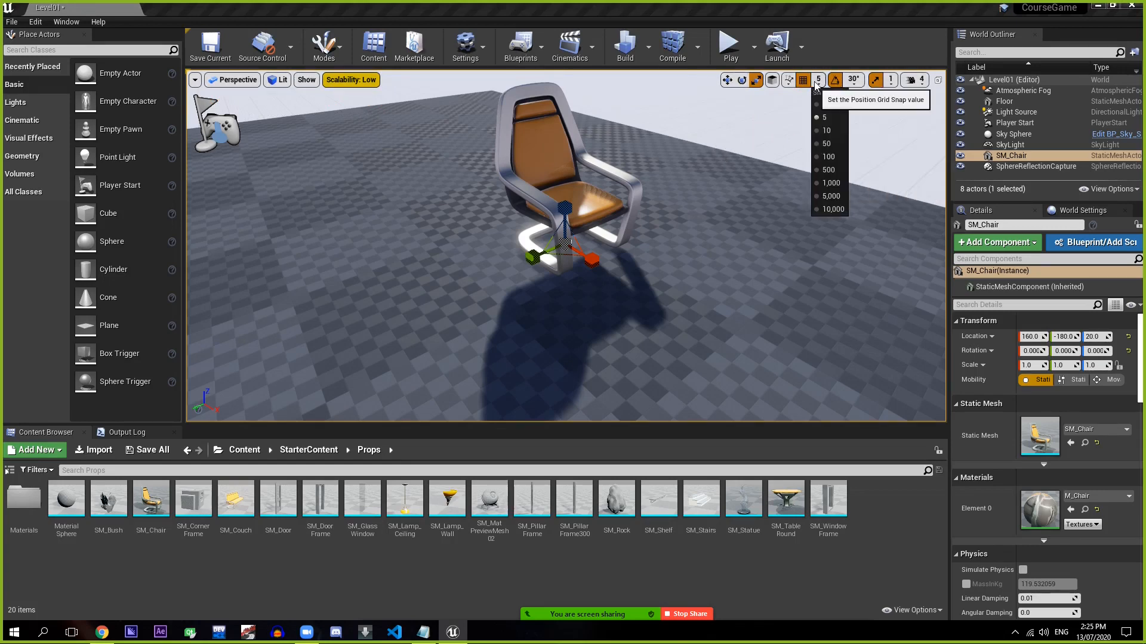
pyautogui.click(727, 79)
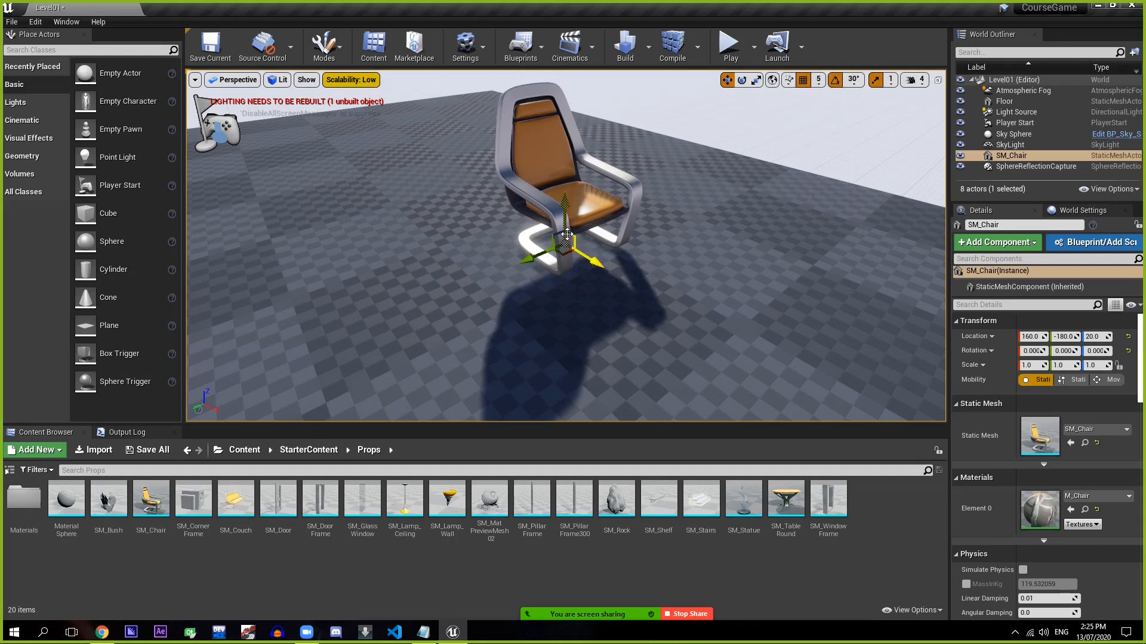
pyautogui.moveTo(566, 204)
pyautogui.mouseDown()
pyautogui.moveTo(567, 107)
pyautogui.moveTo(558, 179)
pyautogui.moveTo(580, 124)
pyautogui.moveTo(567, 190)
pyautogui.mouseUp()
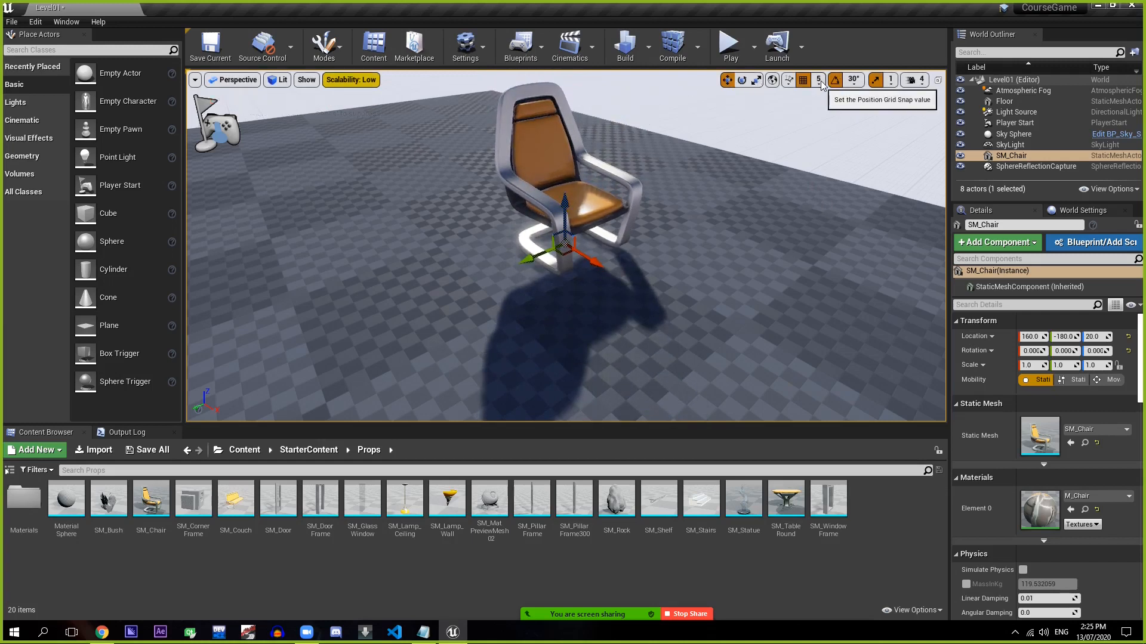
# - Set the position grid snap to 50 and test it by moving the chair vertically
pyautogui.click(819, 80)
pyautogui.click(822, 143)
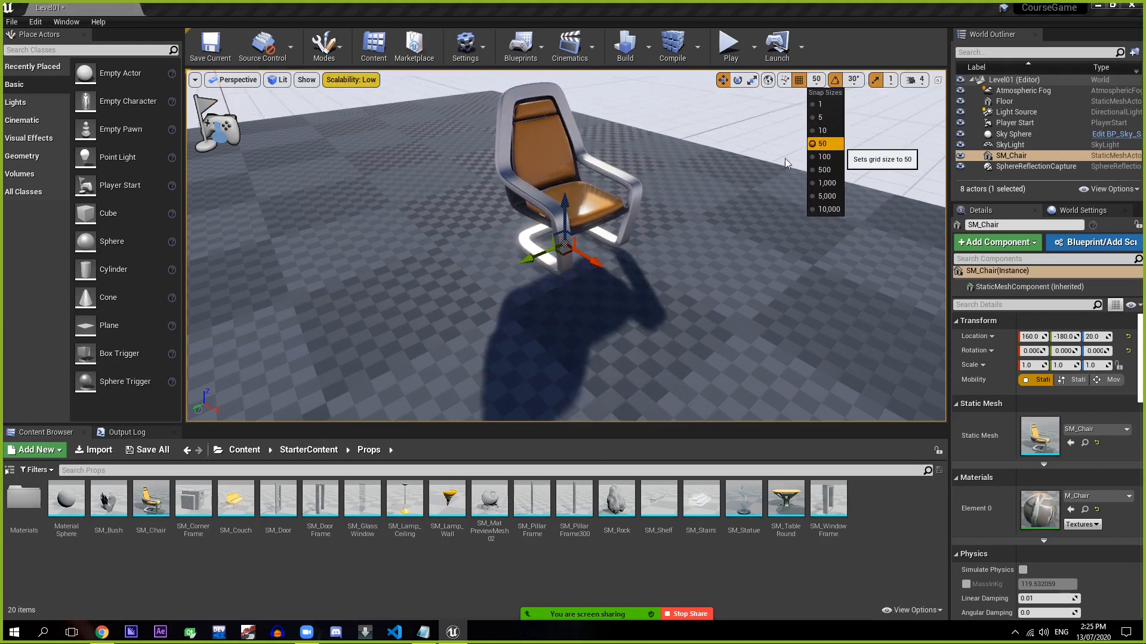
pyautogui.scroll(-5, 679, 201)
pyautogui.scroll(-3, 678, 200)
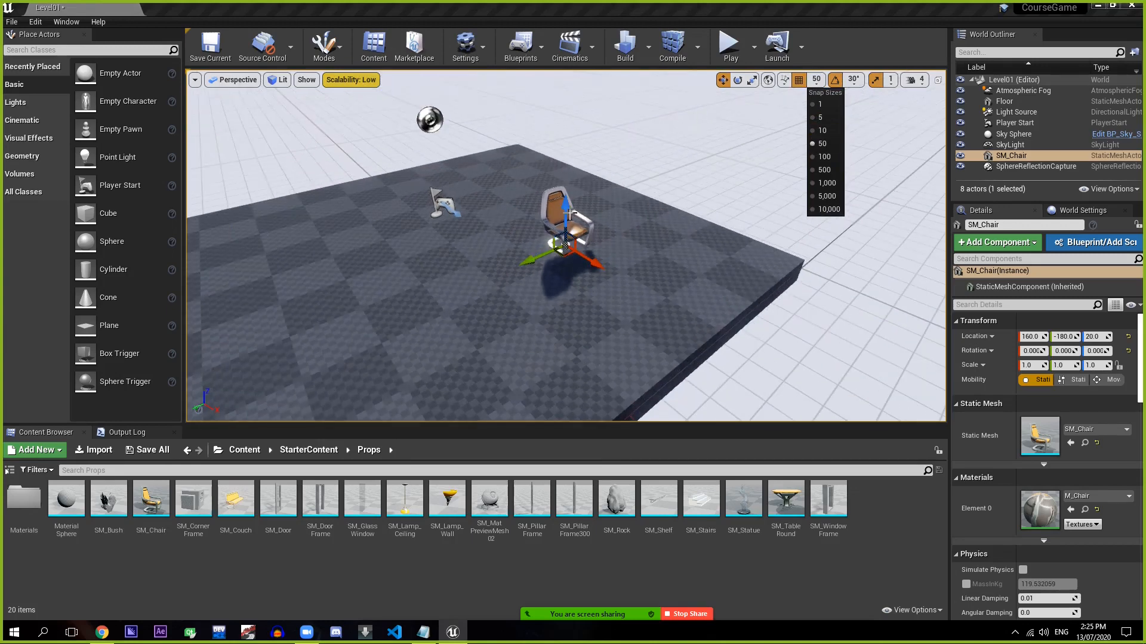
pyautogui.click(565, 195)
pyautogui.moveTo(565, 195); pyautogui.dragTo(617, 184)
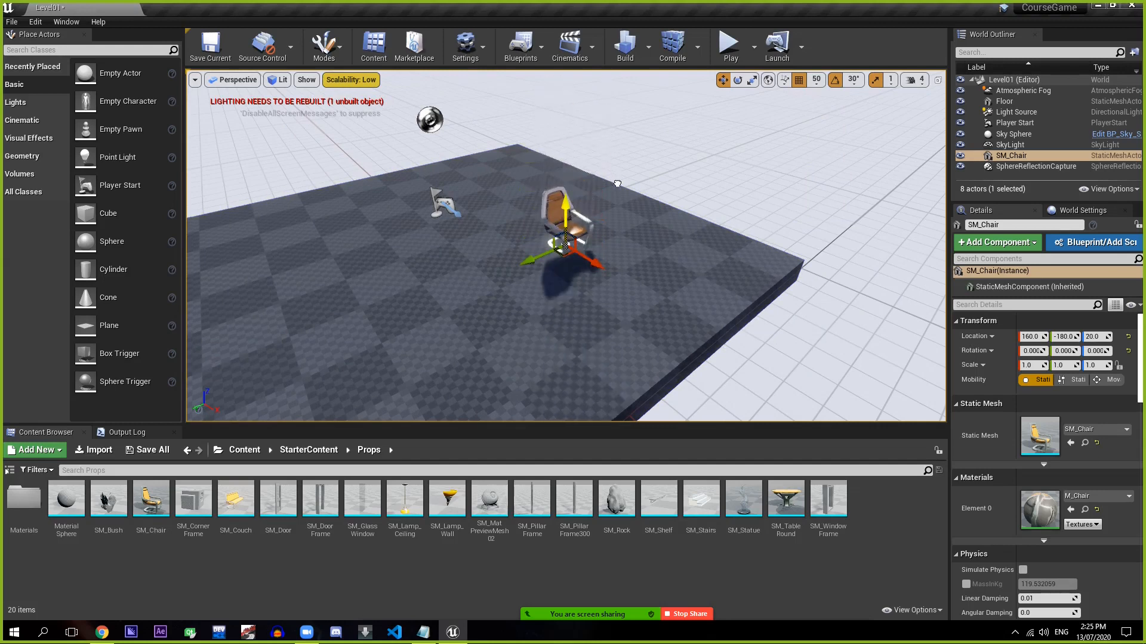
# - Set the position grid snap to 1 and raise the chair to Z 27
pyautogui.click(816, 79)
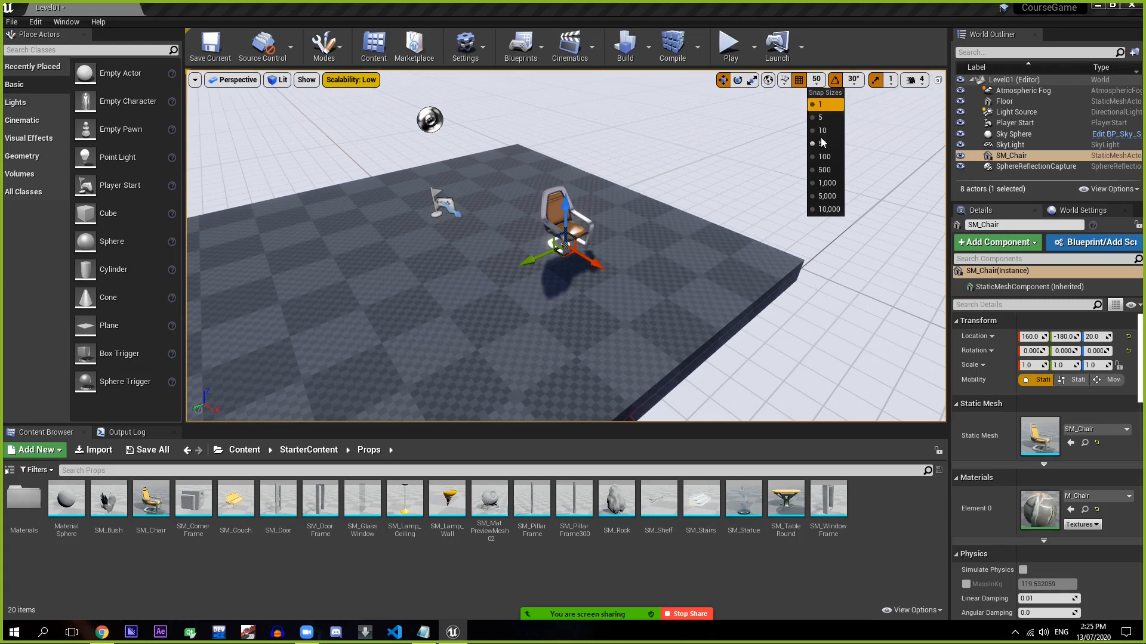
pyautogui.click(822, 104)
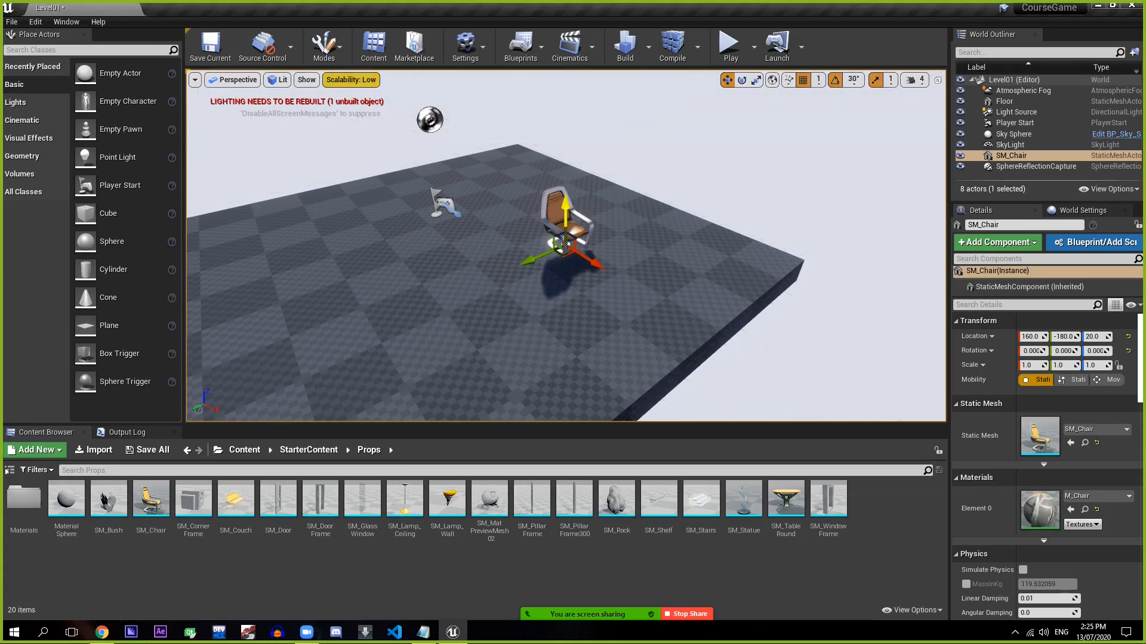
pyautogui.moveTo(568, 209); pyautogui.dragTo(599, 189)
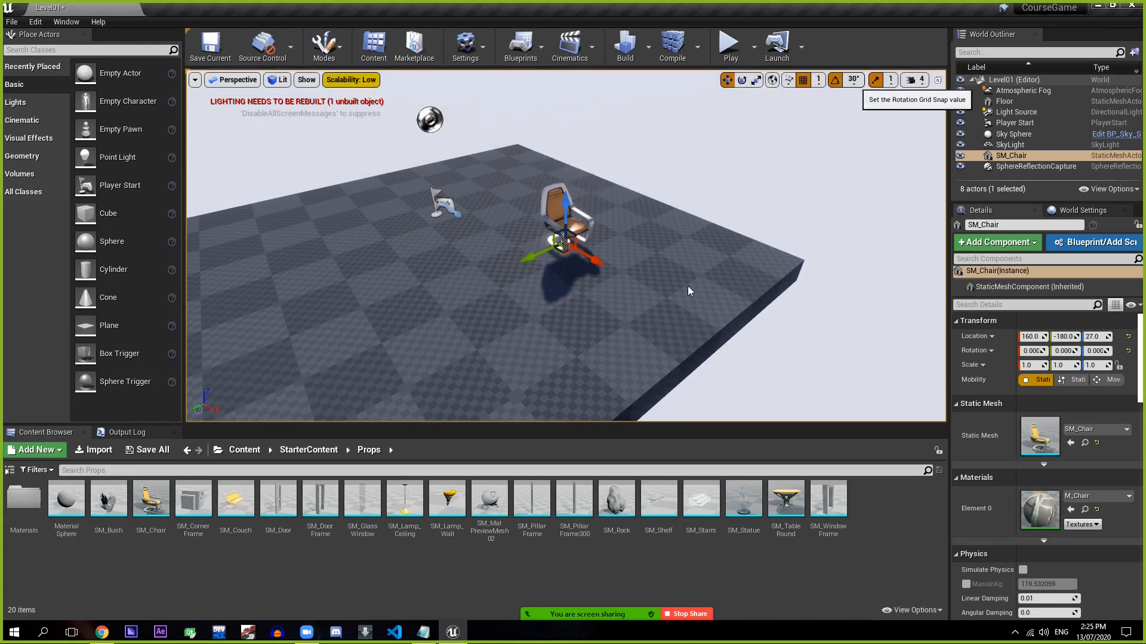
# - Switch to the Rotate tool, set the rotation grid snap to 10°, and test it by rotating the chair
pyautogui.click(743, 81)
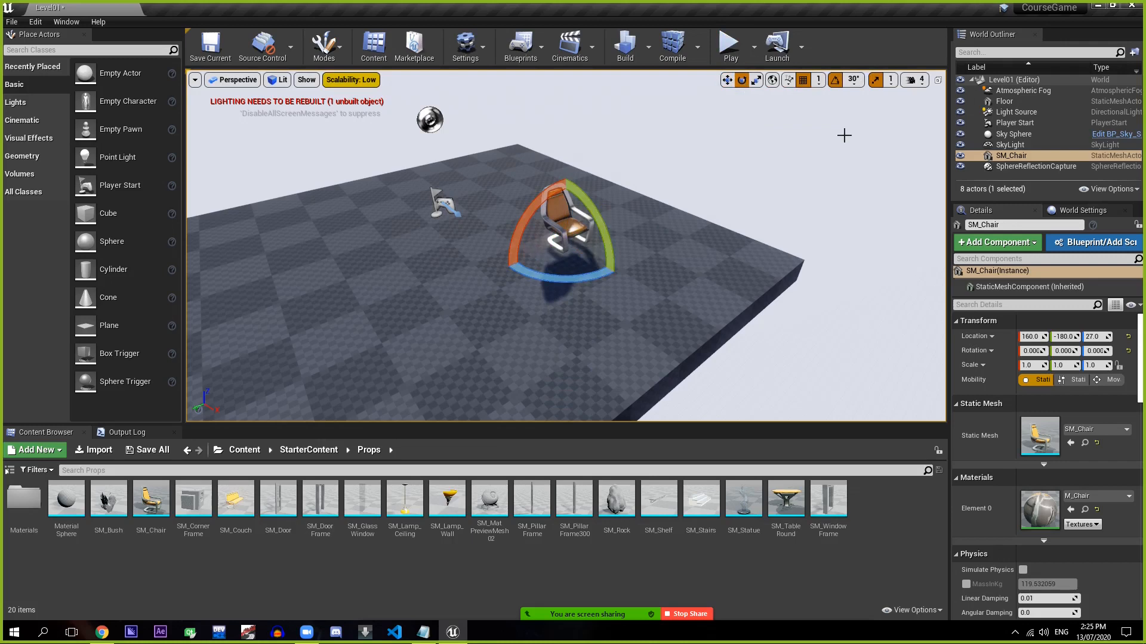
pyautogui.click(855, 80)
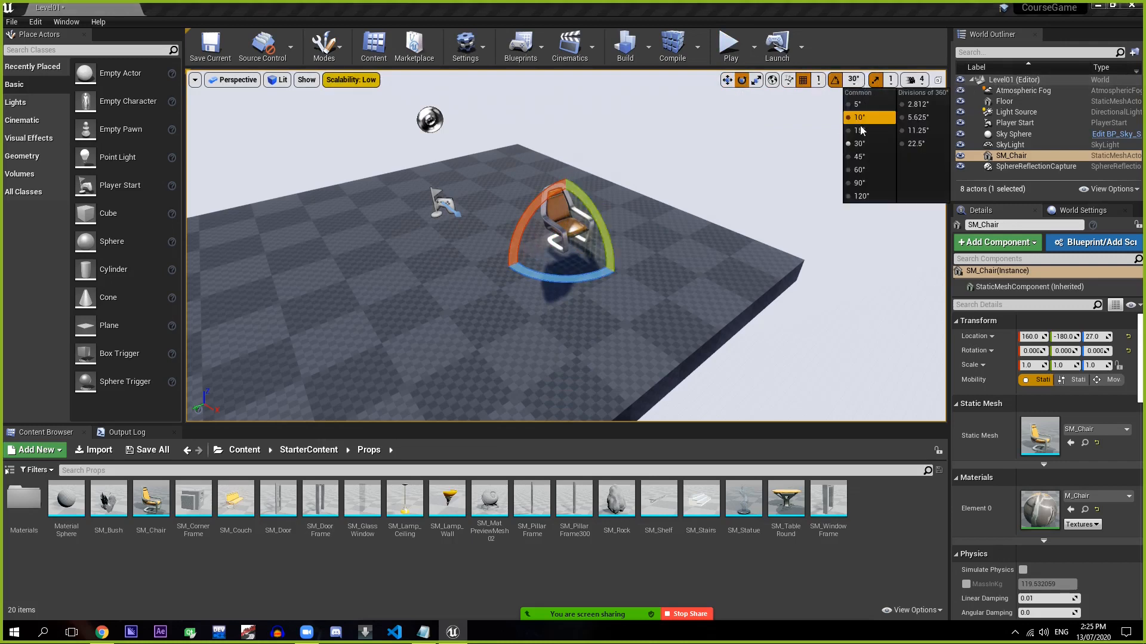
pyautogui.click(862, 115)
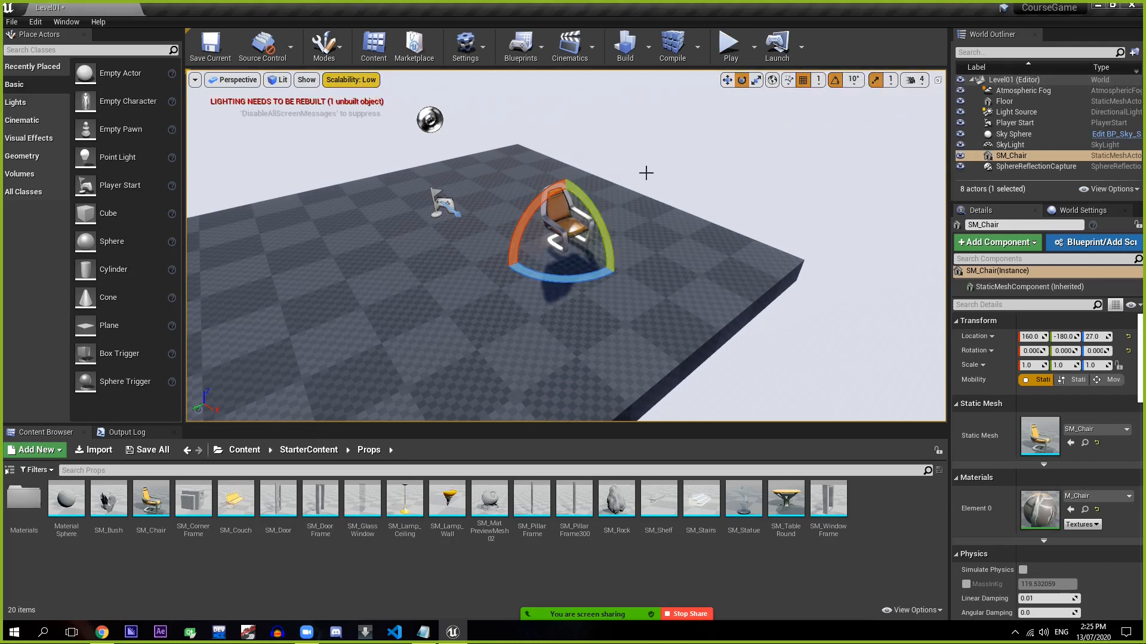
pyautogui.moveTo(552, 191)
pyautogui.mouseDown()
pyautogui.moveTo(520, 215)
pyautogui.moveTo(540, 179)
pyautogui.moveTo(594, 175)
pyautogui.moveTo(565, 173)
pyautogui.mouseUp()
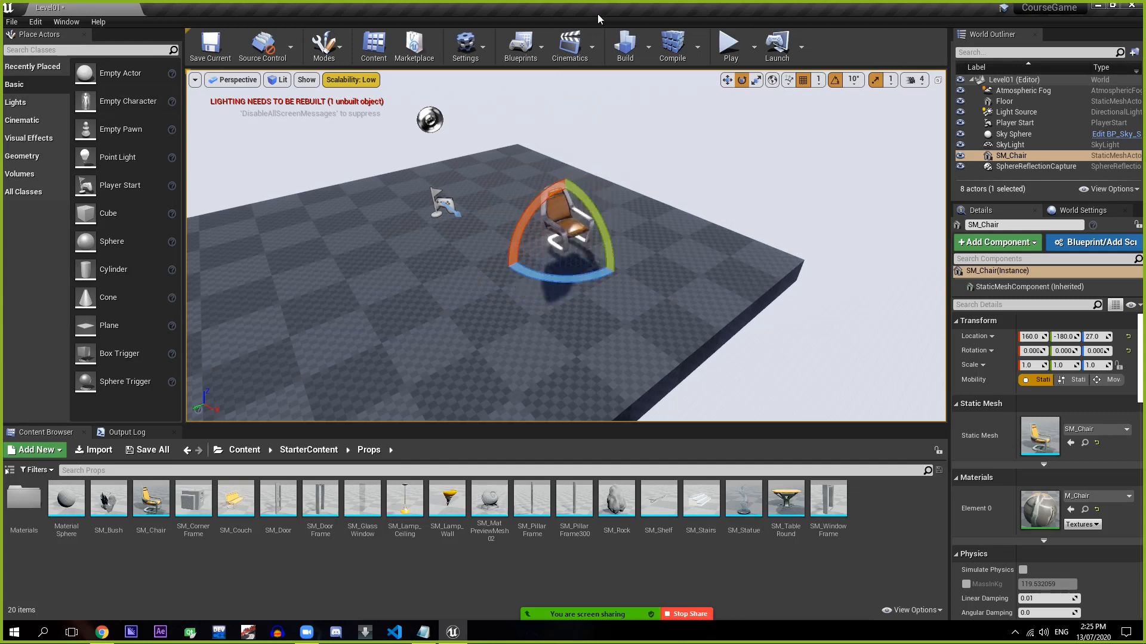
# - Switch to the Scale tool, set the scale snap to 0.5, and scale the chair uniformly to 3.0
pyautogui.click(889, 80)
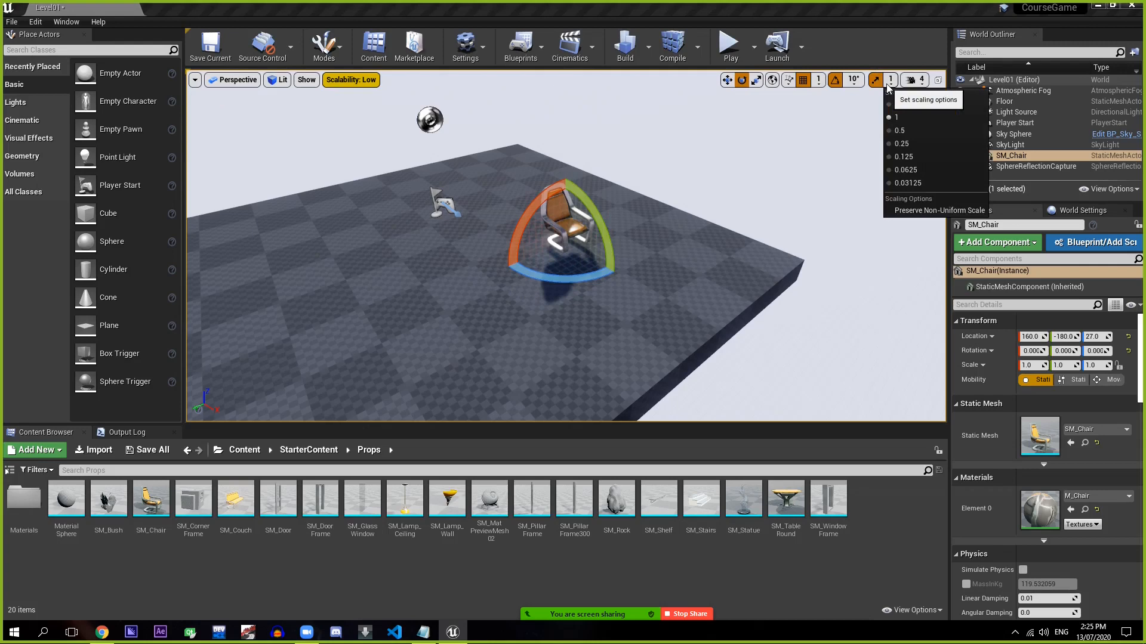
pyautogui.click(565, 230)
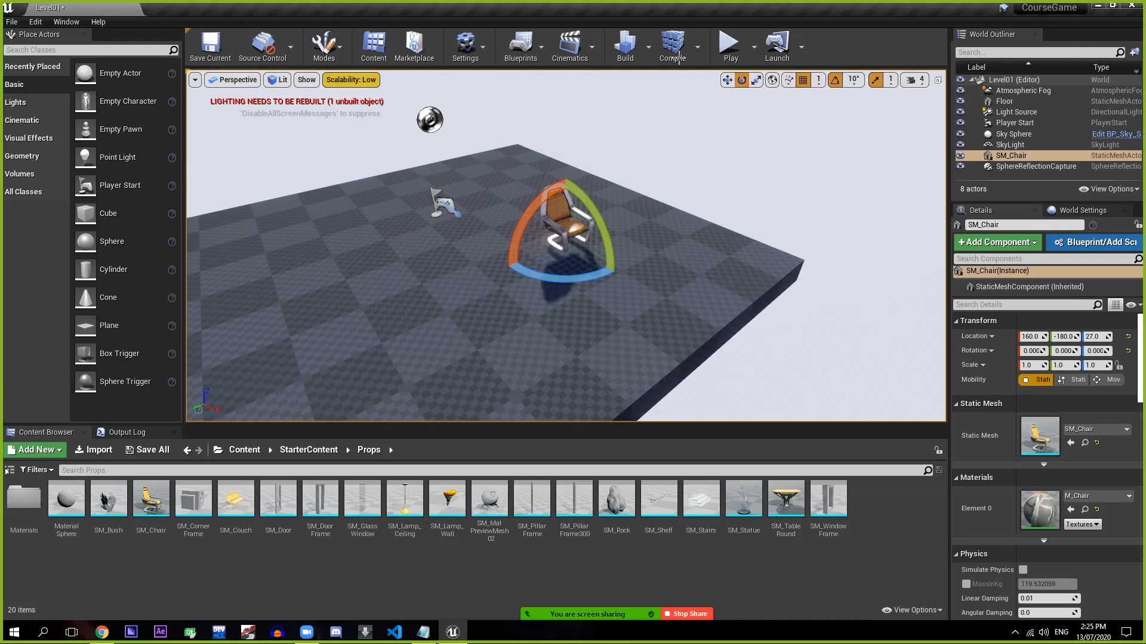
pyautogui.click(756, 80)
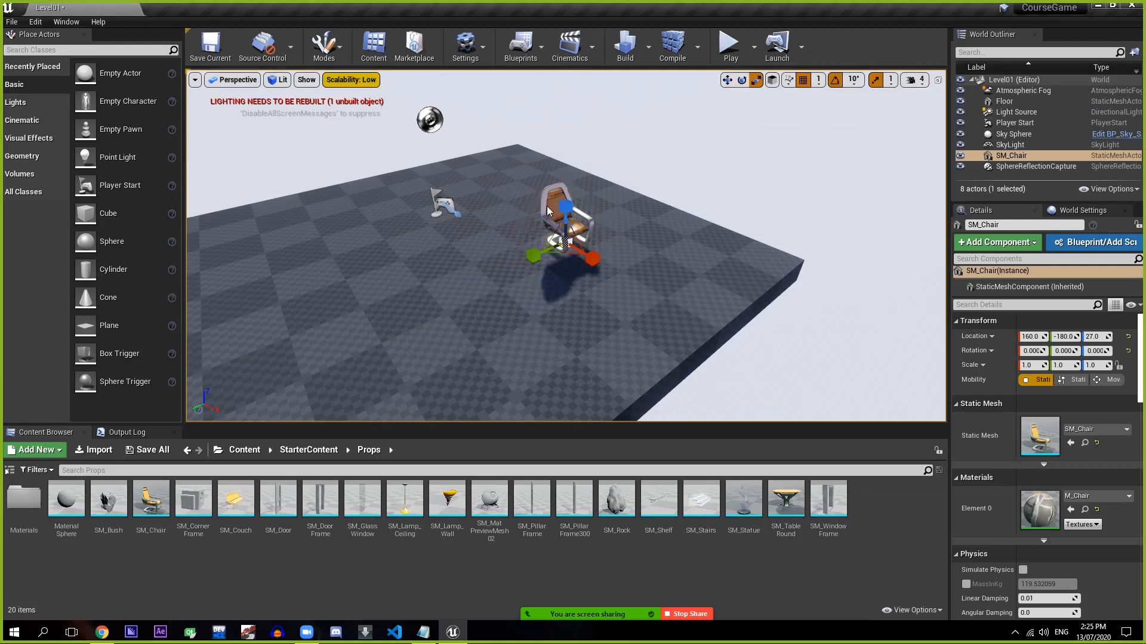
pyautogui.click(891, 79)
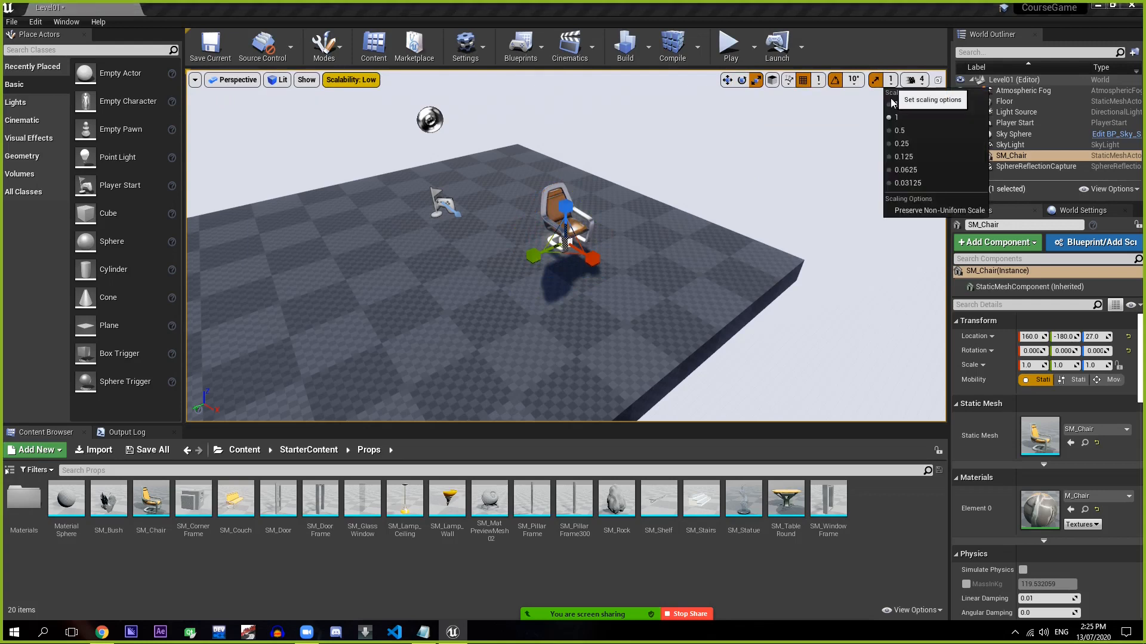
pyautogui.click(912, 131)
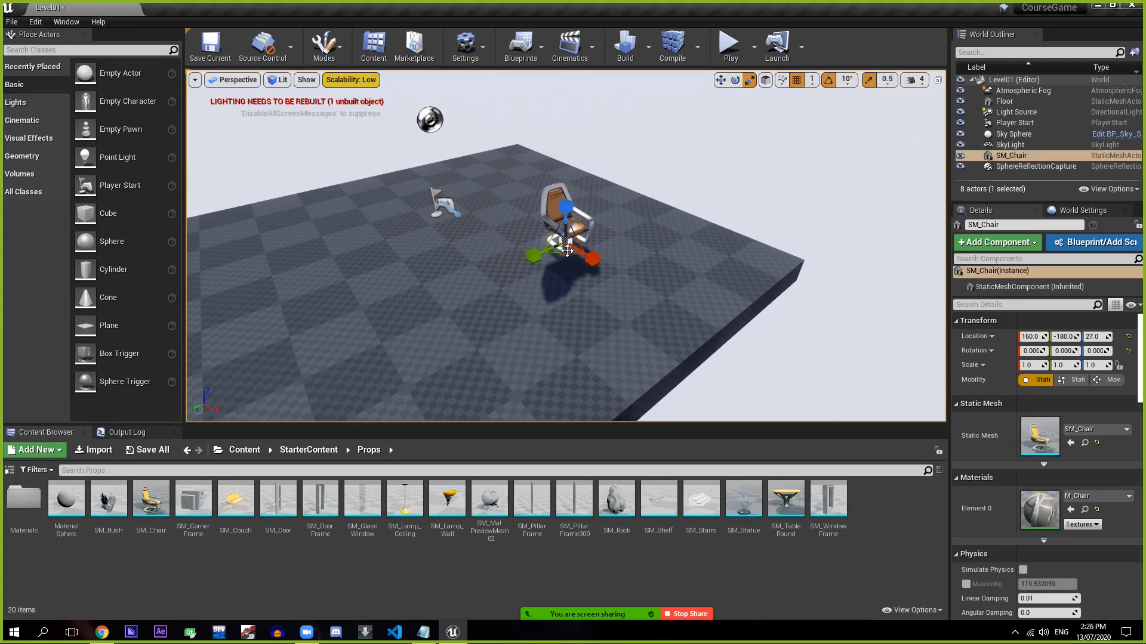
pyautogui.moveTo(564, 241); pyautogui.dragTo(595, 216)
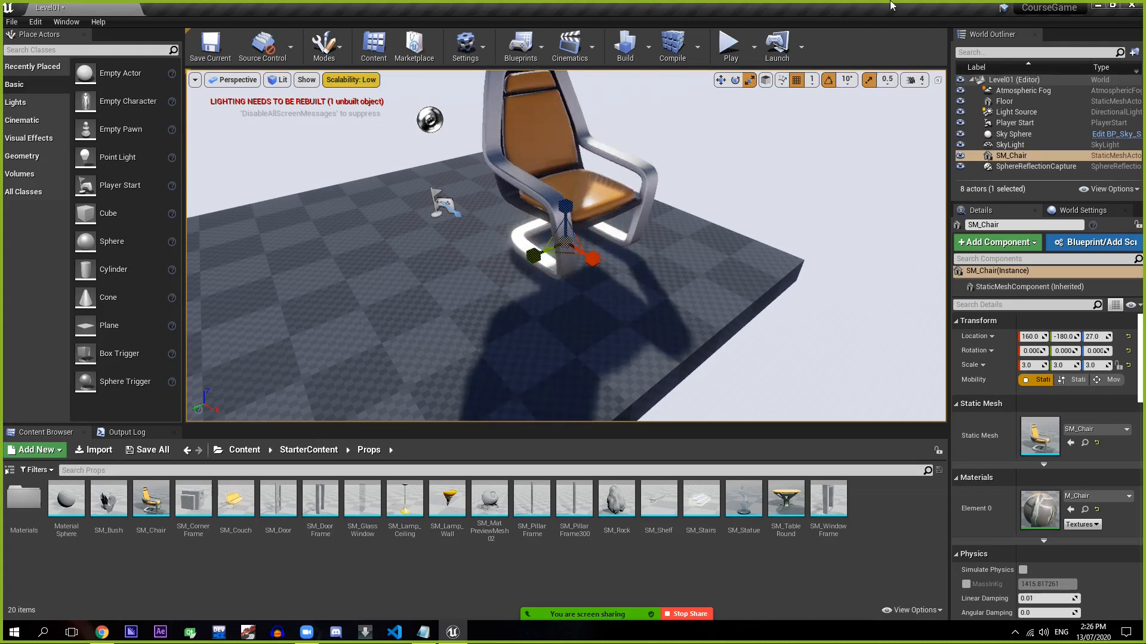
# - Set the scale snap to 1 and test it by scaling the chair uniformly
pyautogui.click(892, 88)
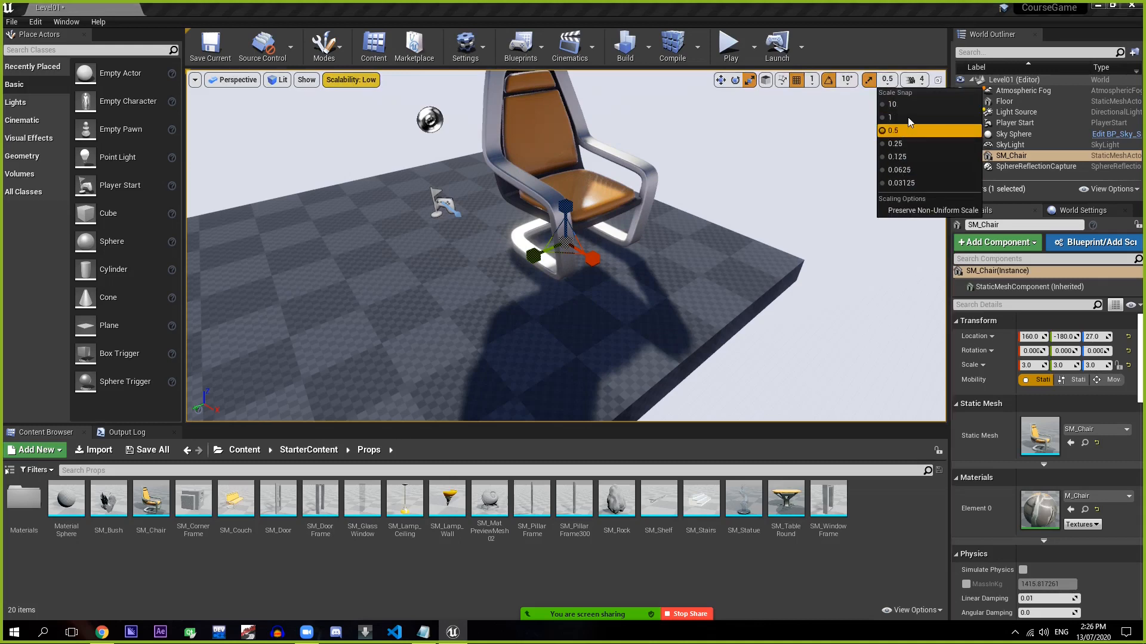
pyautogui.click(900, 115)
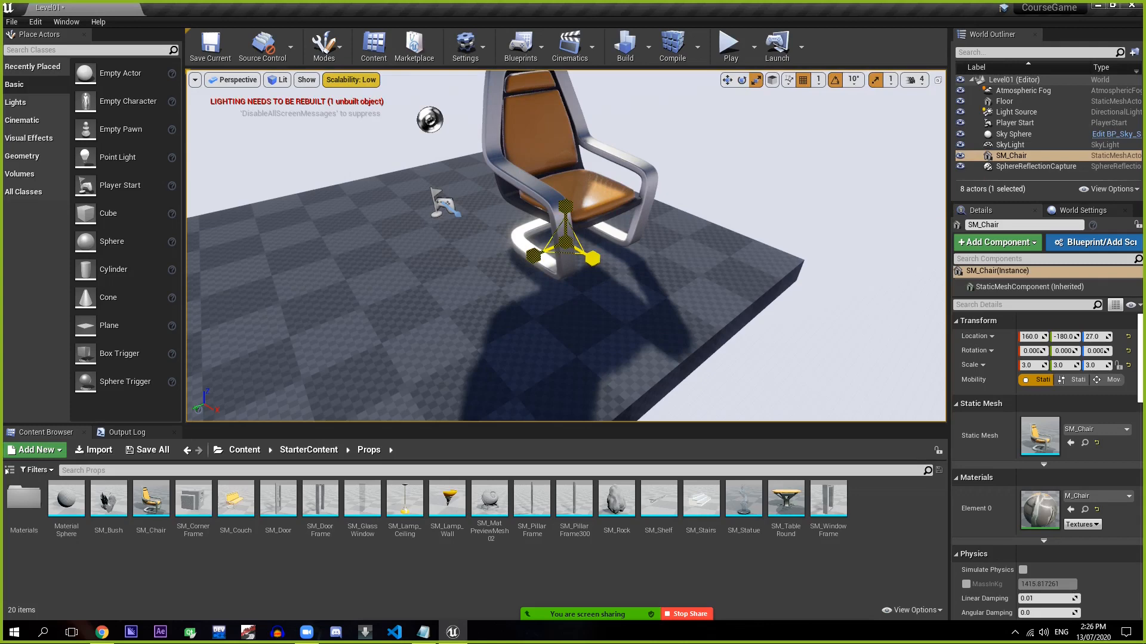
pyautogui.moveTo(565, 243); pyautogui.dragTo(574, 229)
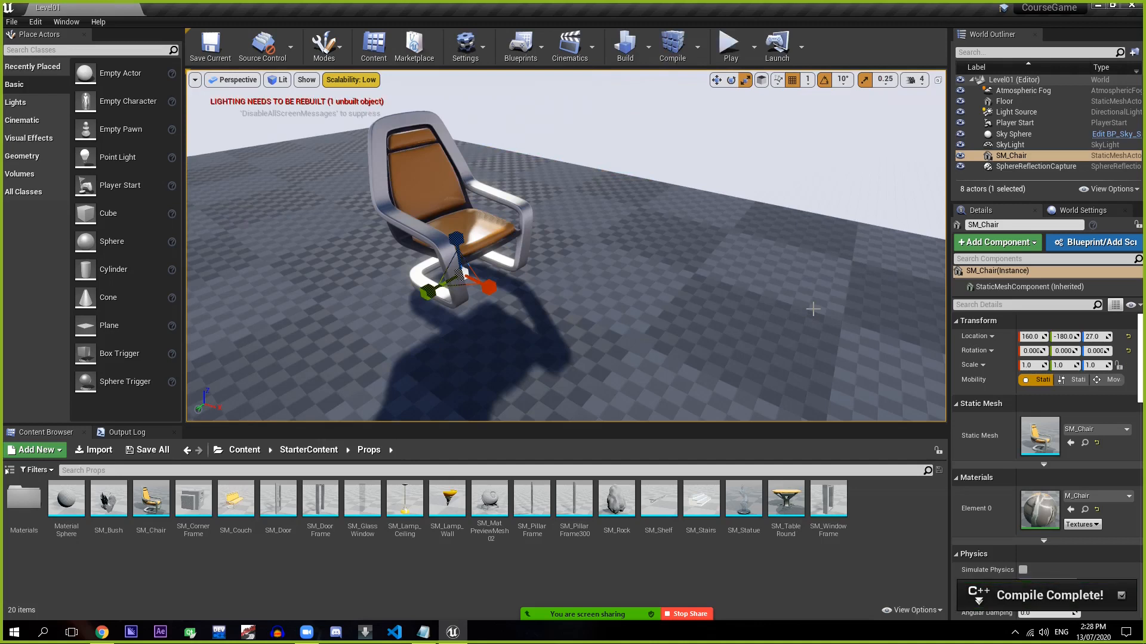
# - In the Editor Preferences, search for "source" and set the Source Code Editor to Visual Studio Code
pyautogui.click(41, 24)
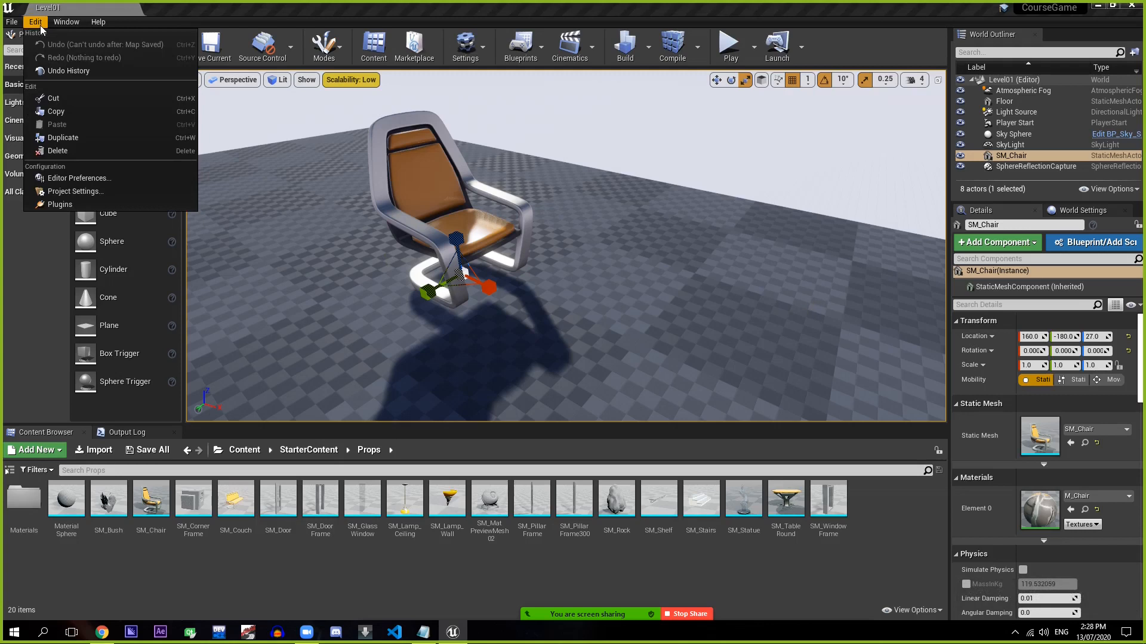
pyautogui.click(112, 175)
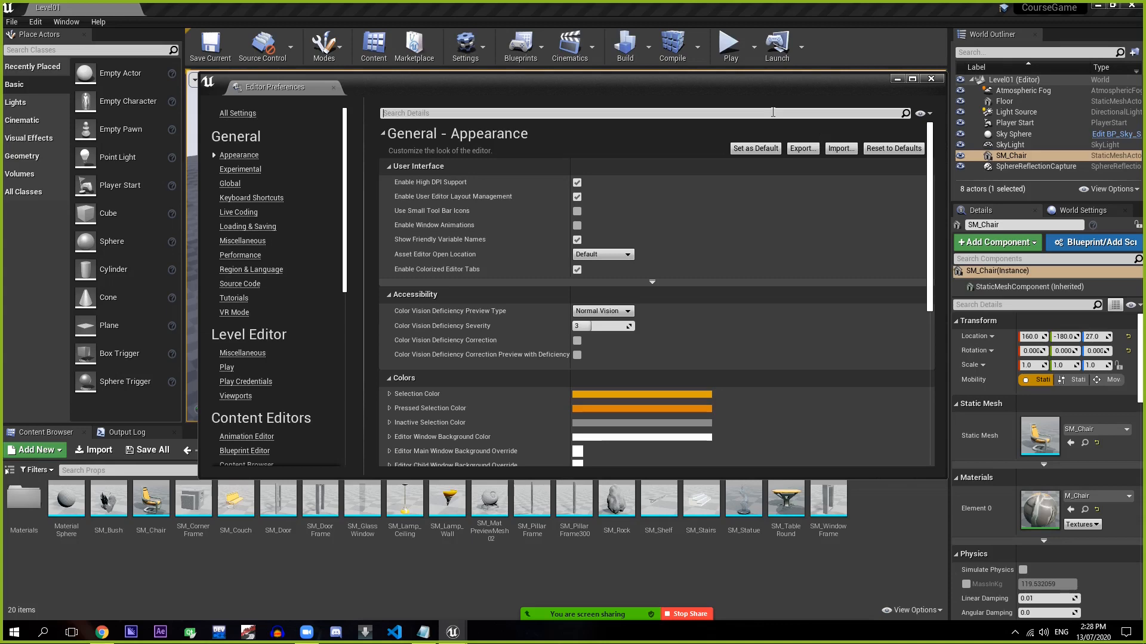
pyautogui.click(773, 112)
pyautogui.write('source')
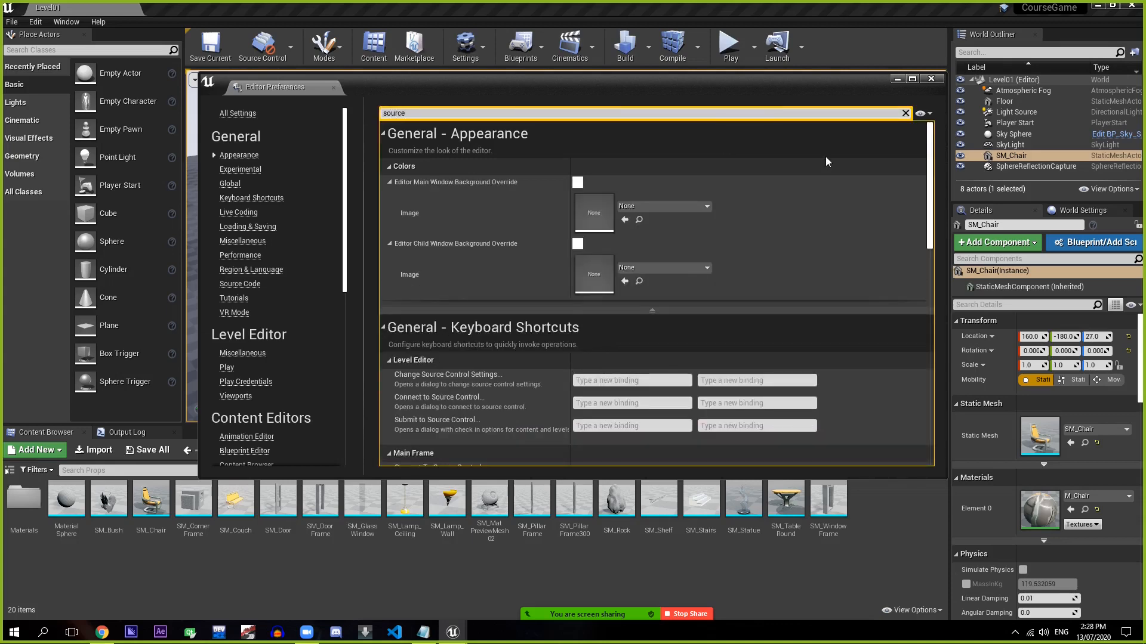
pyautogui.scroll(-3, 452, 328)
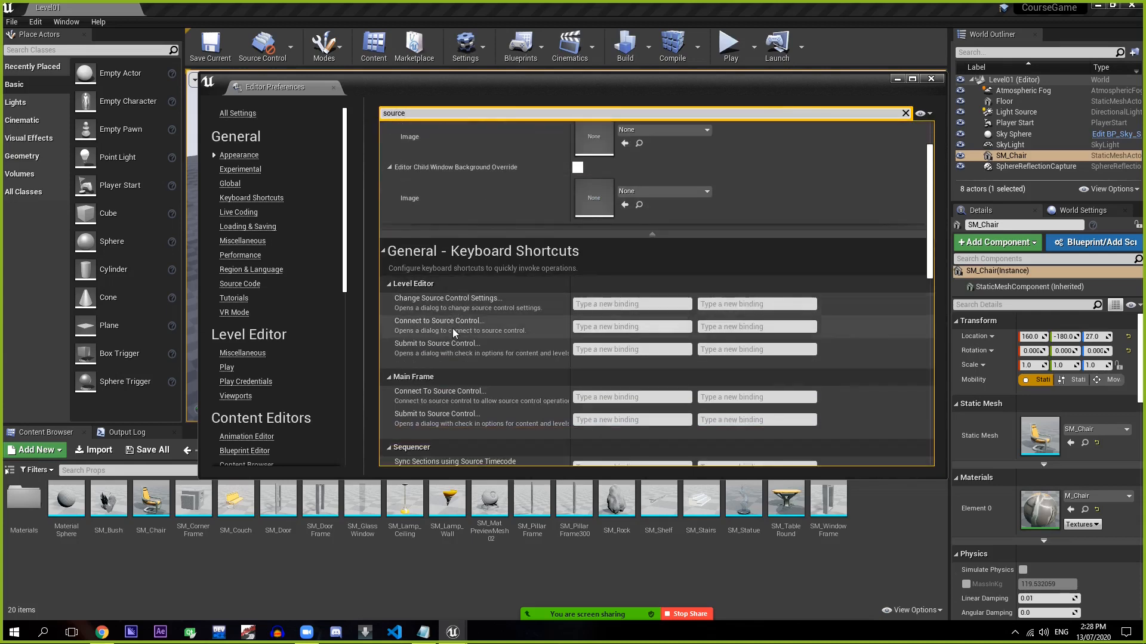
pyautogui.scroll(-9, 452, 328)
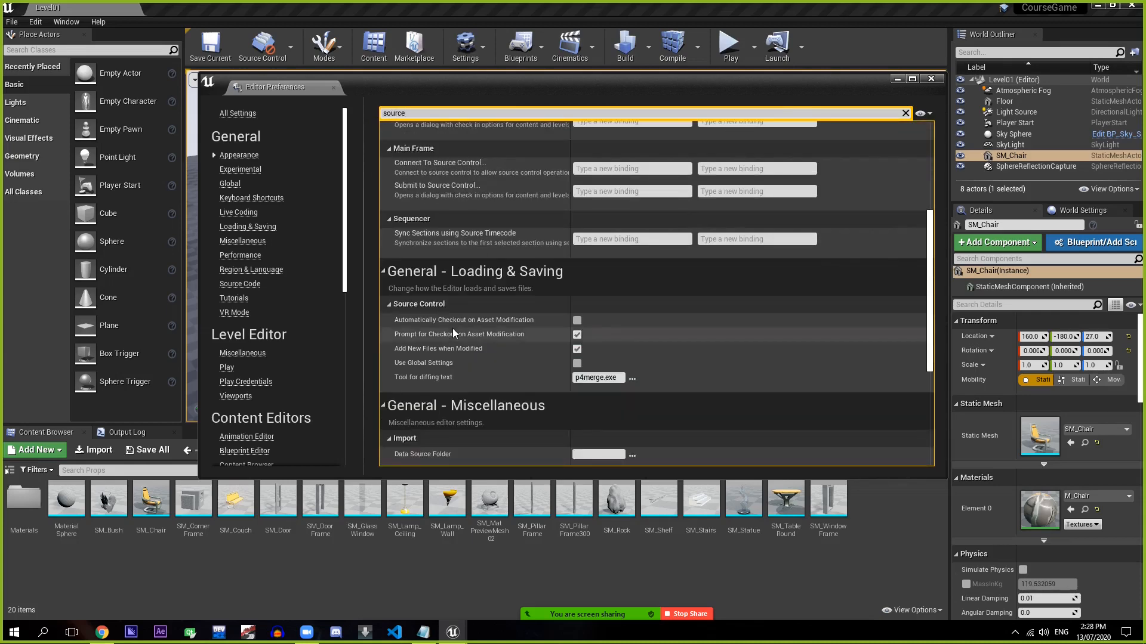
pyautogui.scroll(-6, 454, 332)
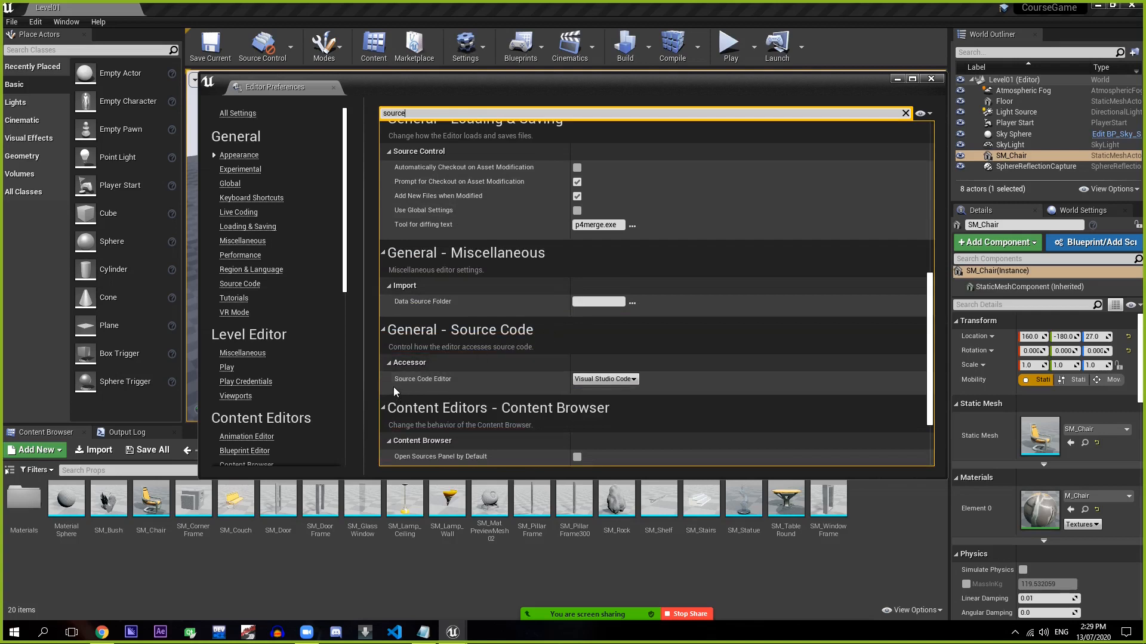
pyautogui.click(629, 381)
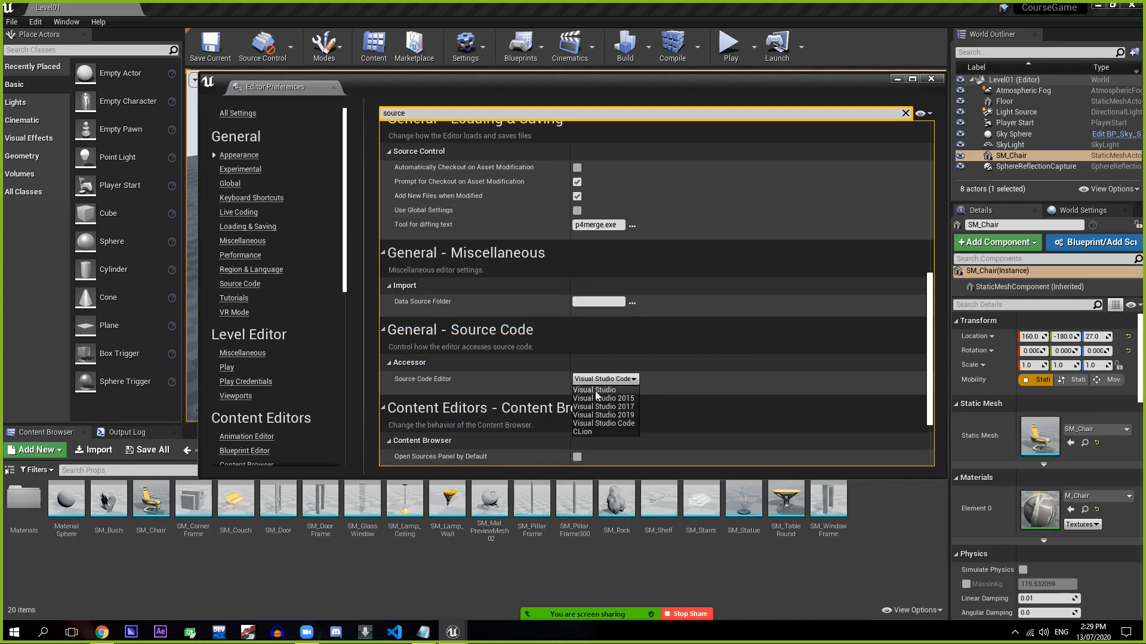
pyautogui.click(608, 422)
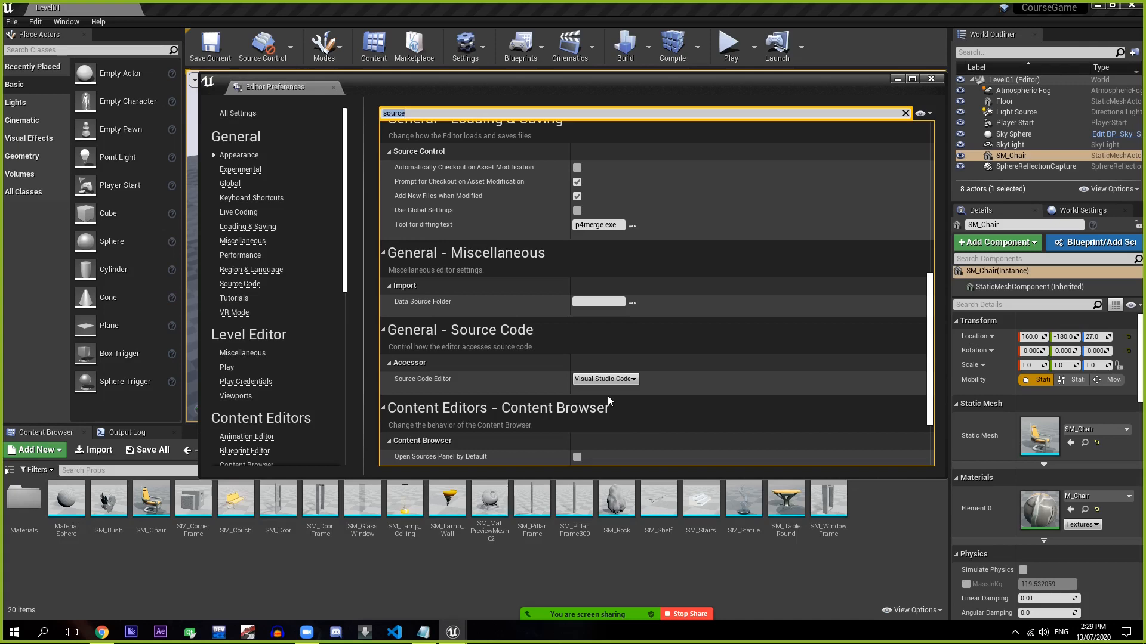
pyautogui.scroll(-5, 626, 382)
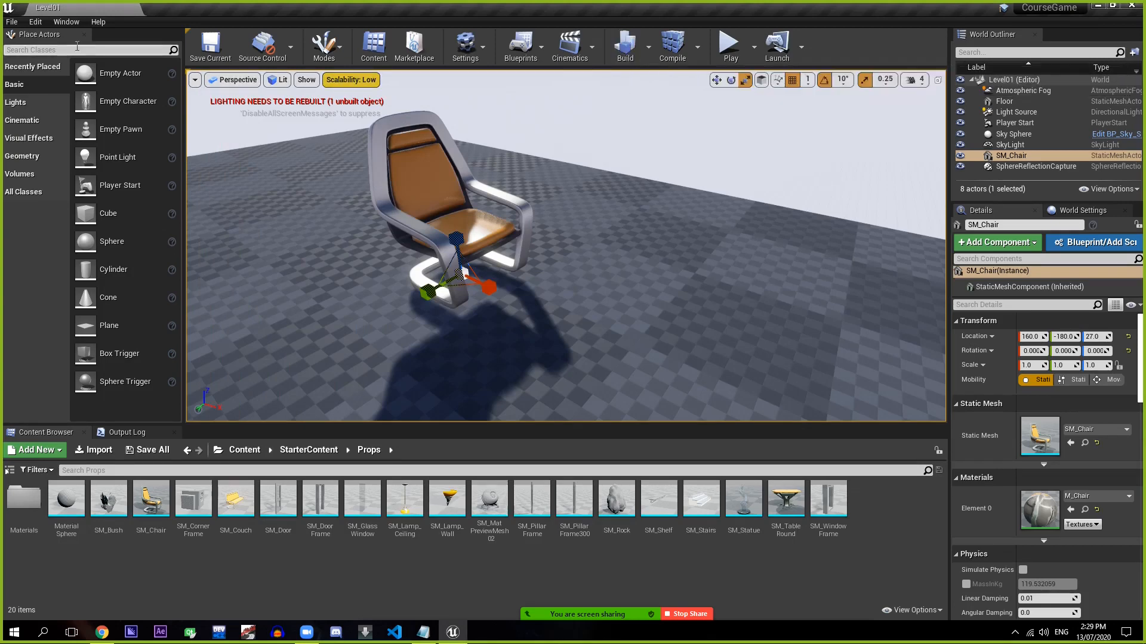
# - Generate the Visual Studio Code project for CourseGame and open it in Visual Studio Code
pyautogui.click(10, 22)
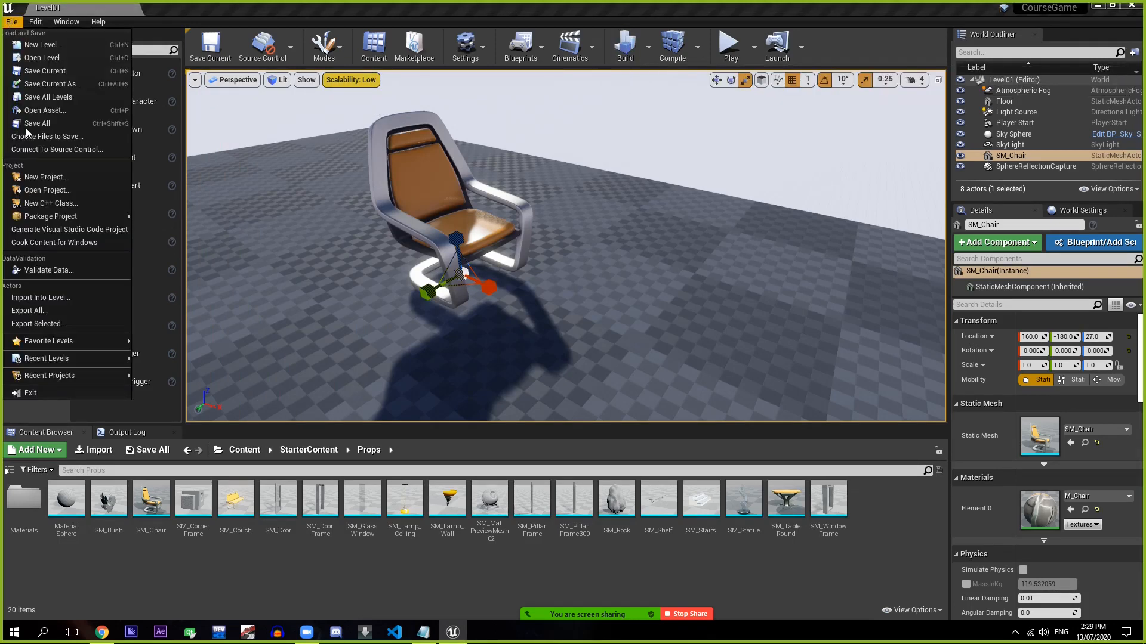
pyautogui.click(75, 233)
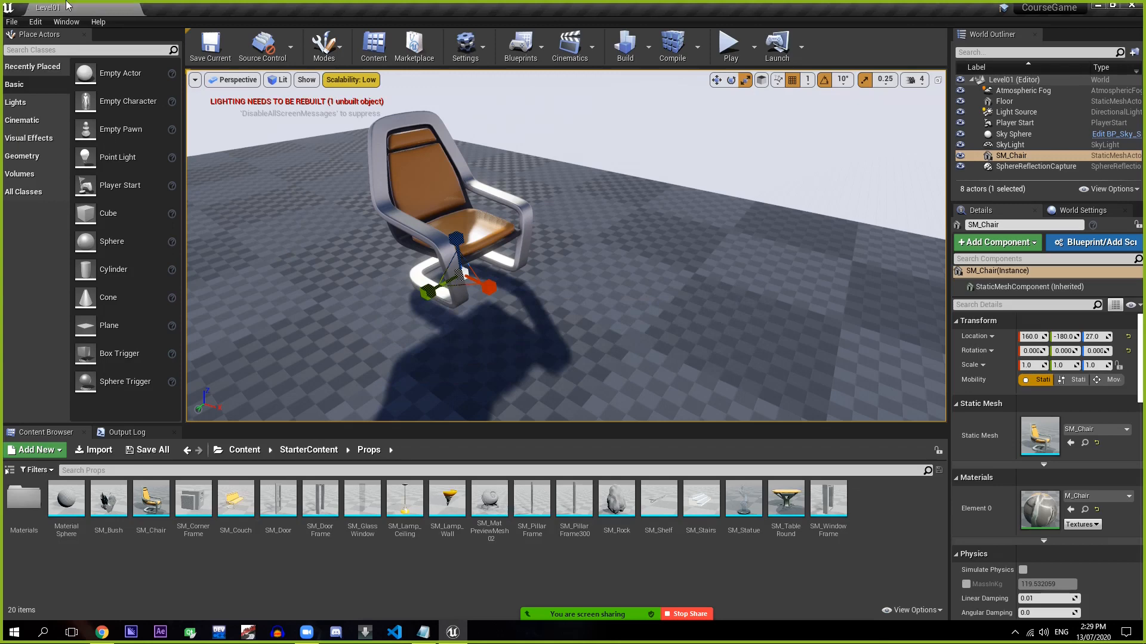
pyautogui.click(12, 22)
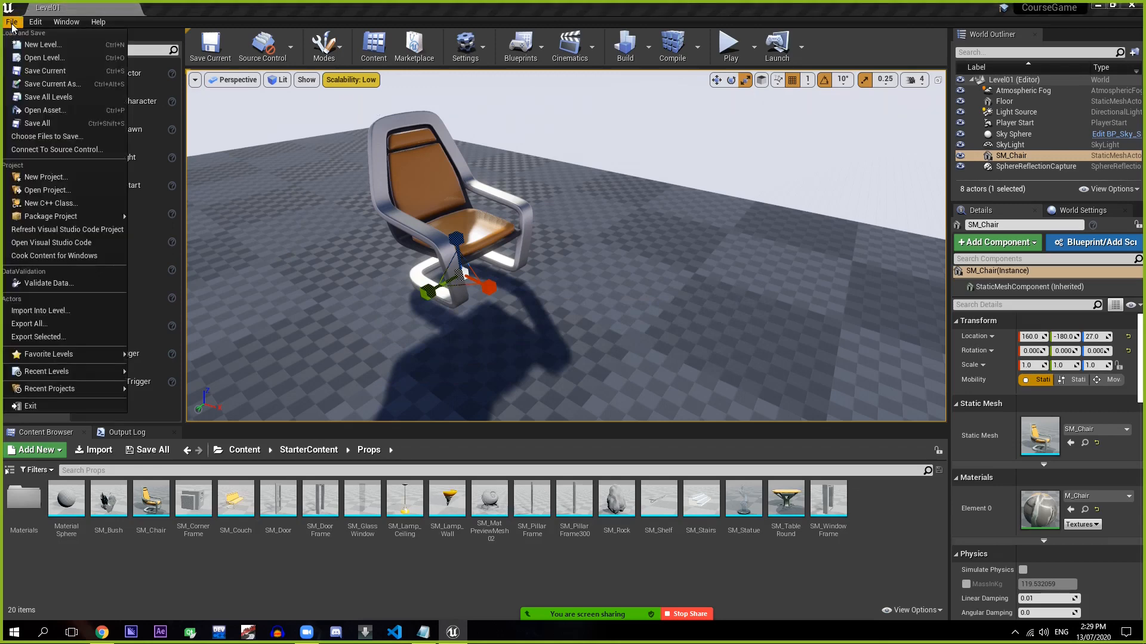
pyautogui.click(64, 241)
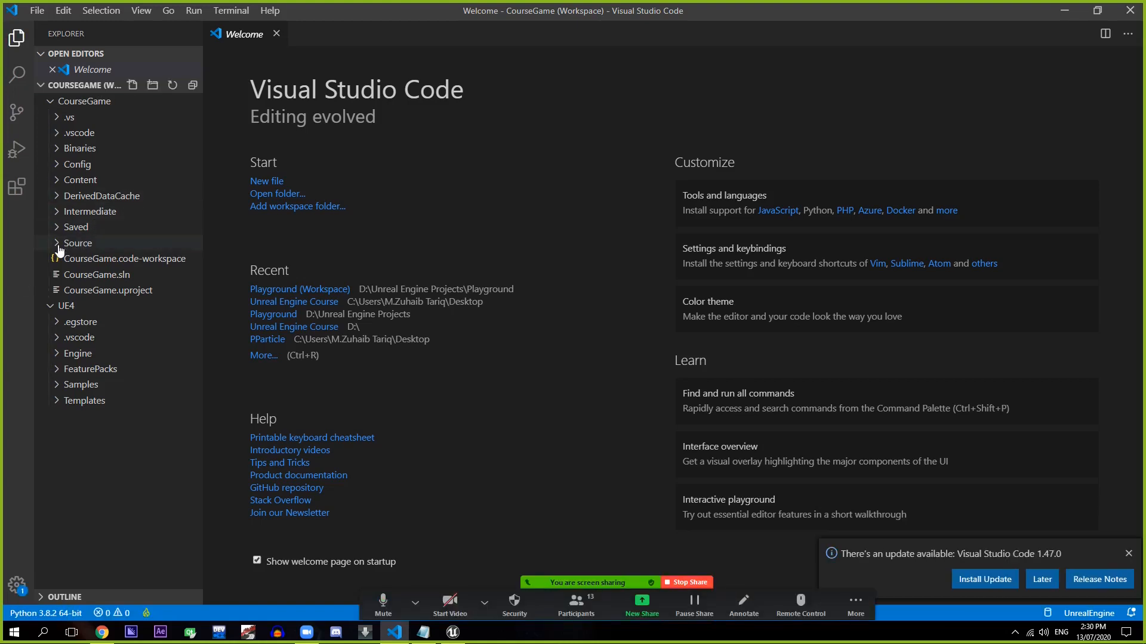
# - View CourseGame.h and CourseGame.cpp from the Source/CourseGame folder, dismissing the update notification
pyautogui.click(57, 245)
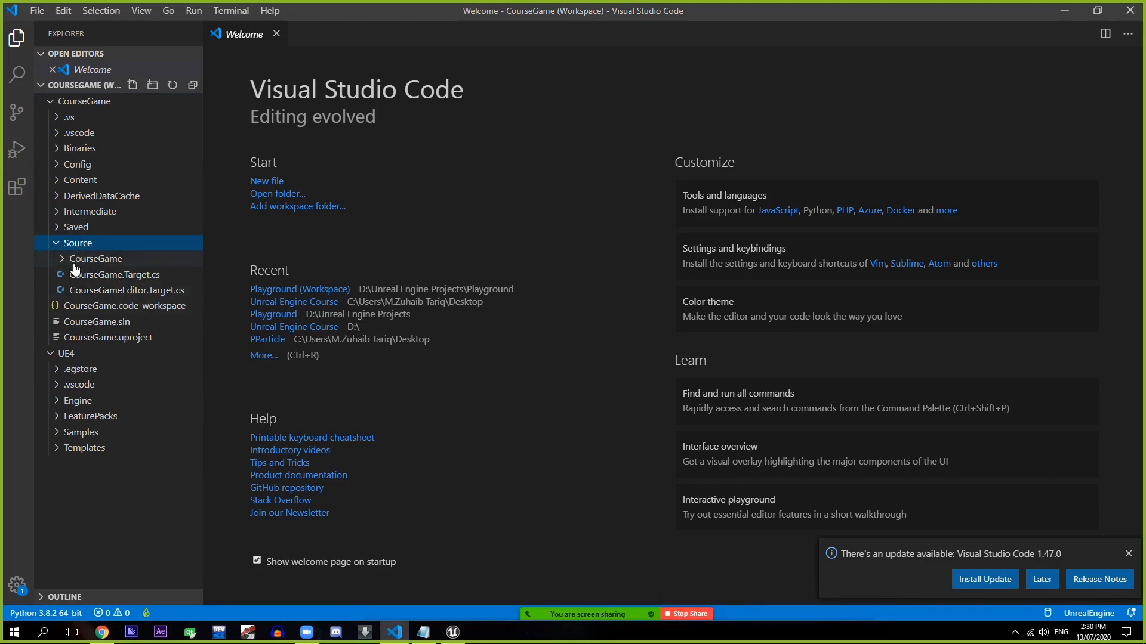
pyautogui.click(64, 261)
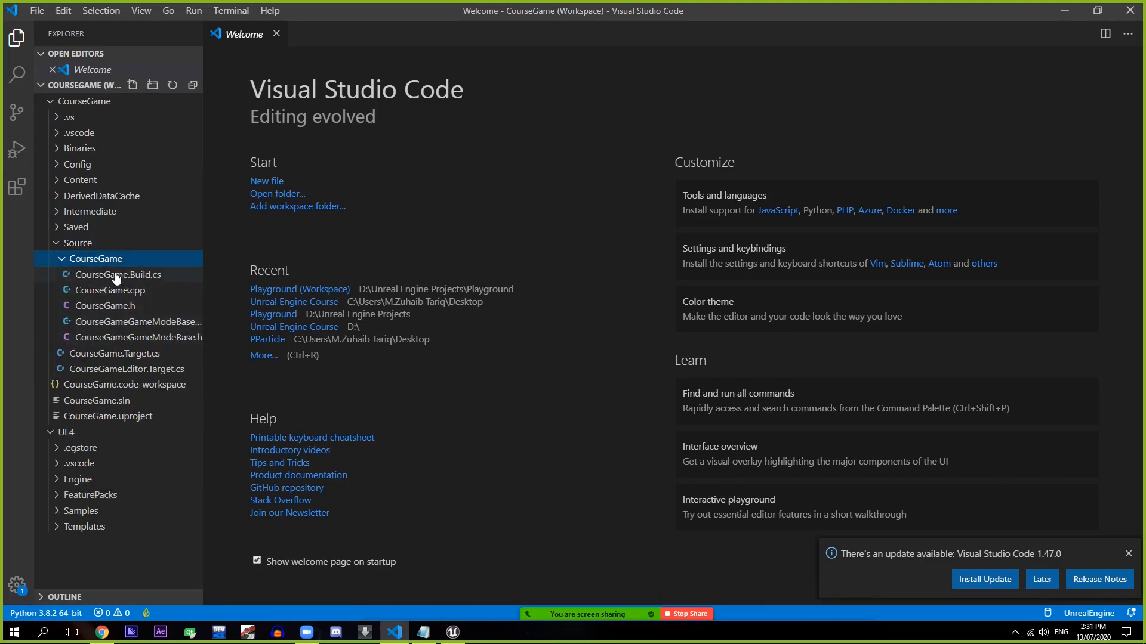
pyautogui.click(107, 306)
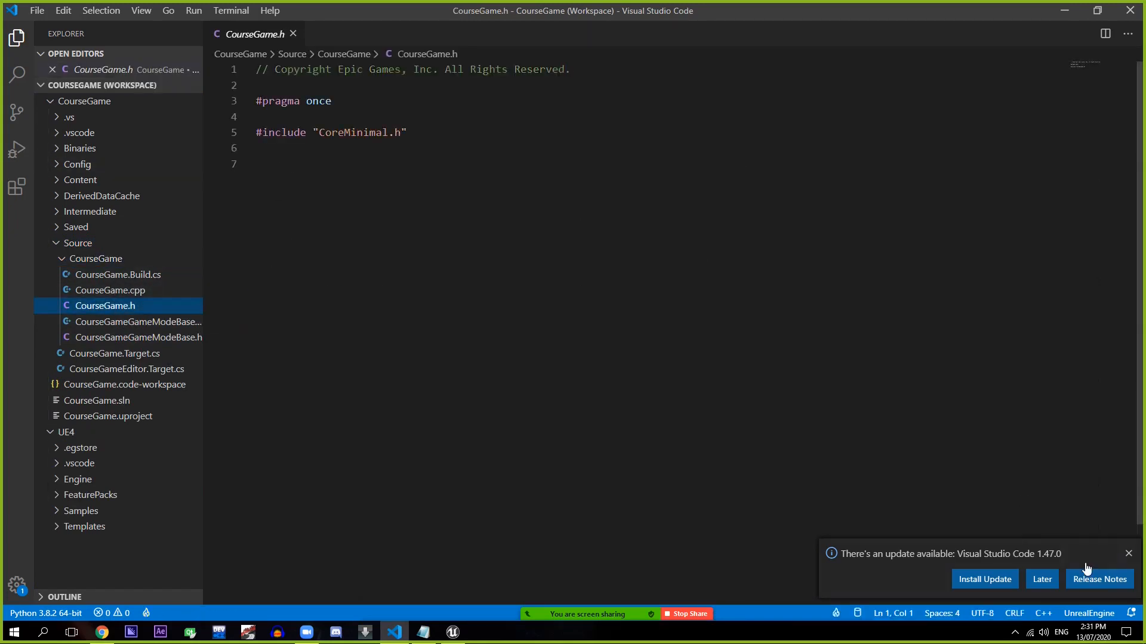
pyautogui.click(1127, 554)
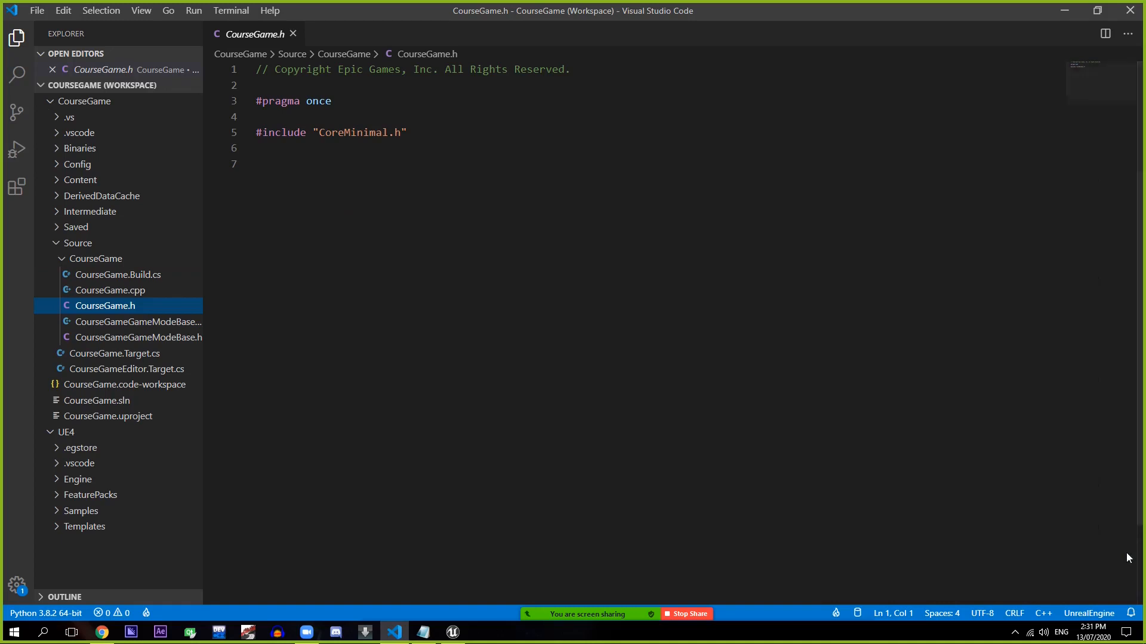
pyautogui.click(94, 292)
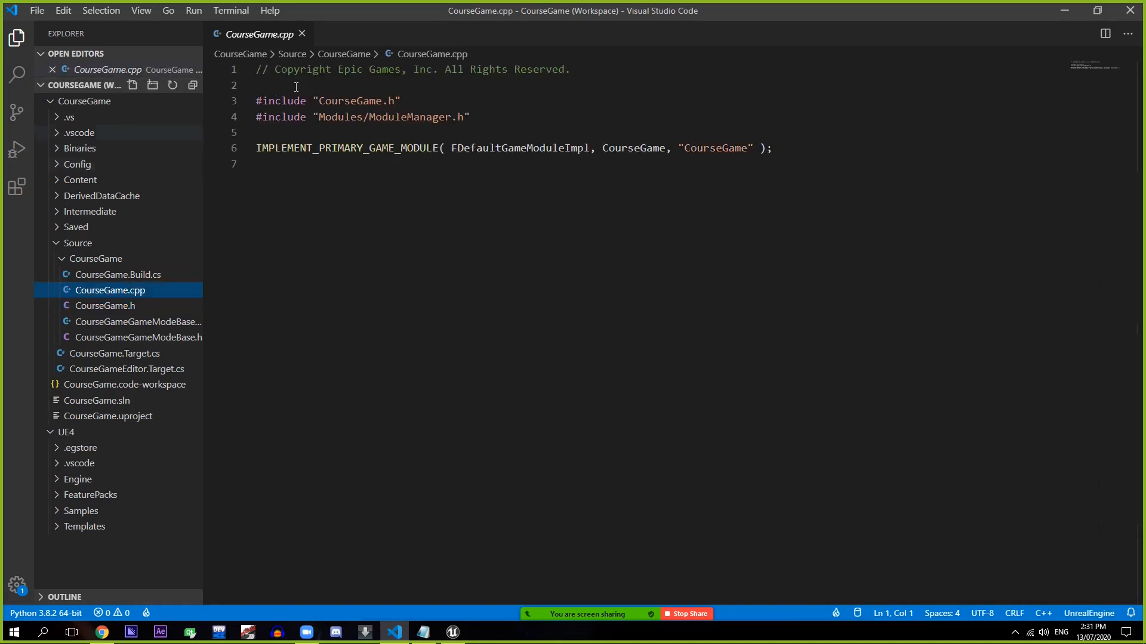